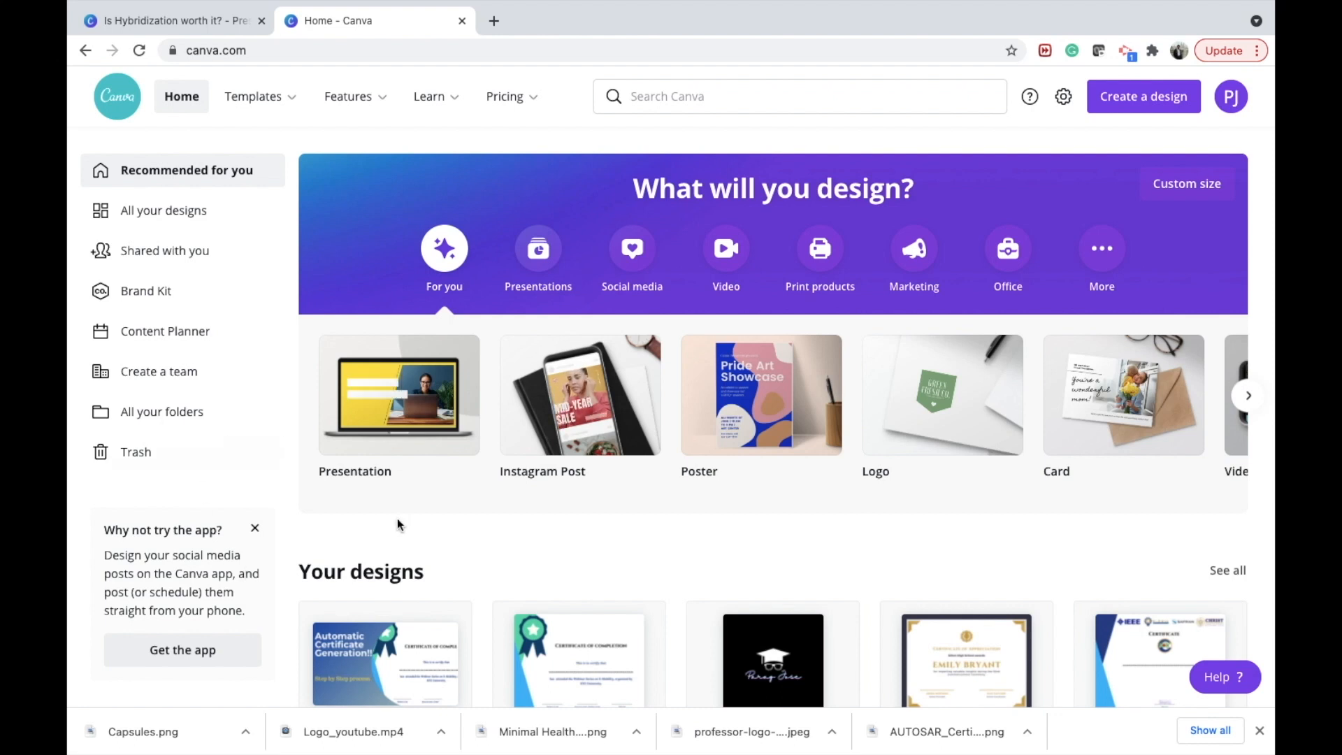
- Search the design templates for "certificate"
left_click(672, 105)
type("c")
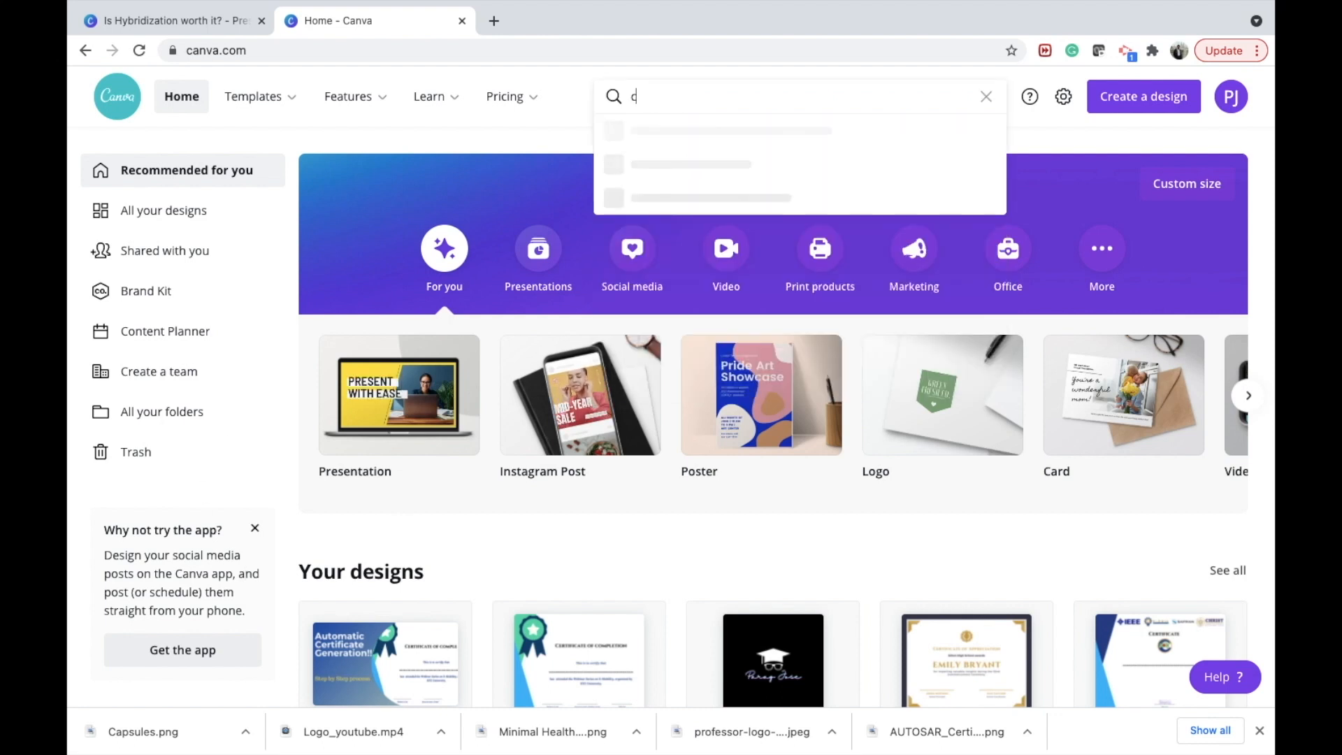
type("ertificate")
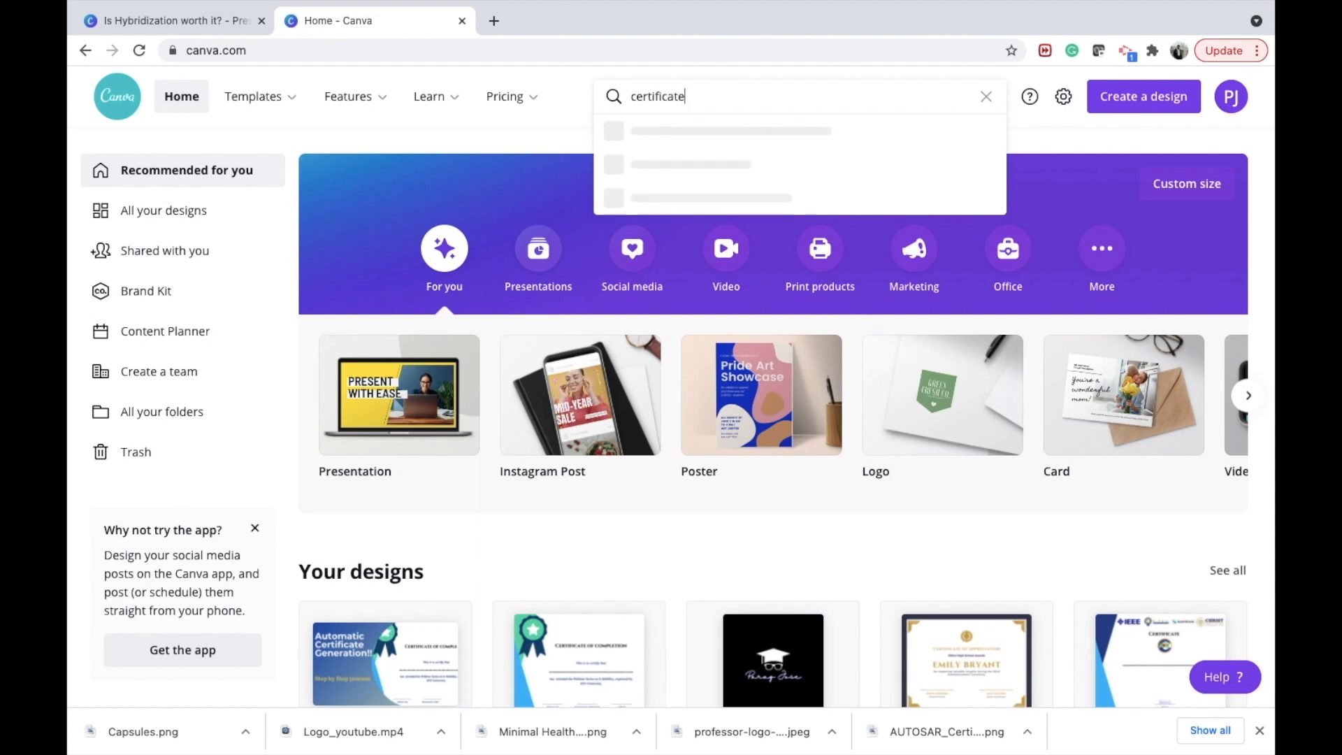
key("Return")
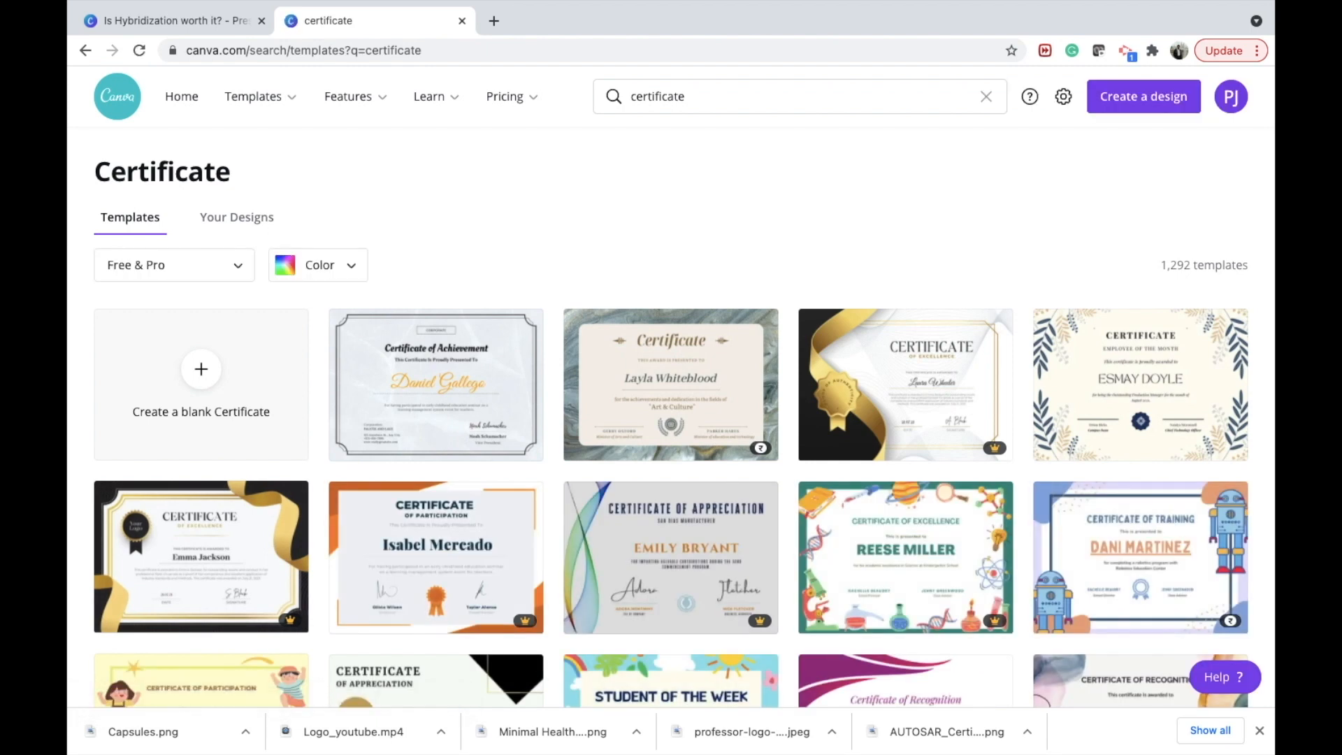
- Browse the certificate templates and open the free Certificate of Achievement design with the dark double-line border for editing
scroll(539, 420, "down", 8)
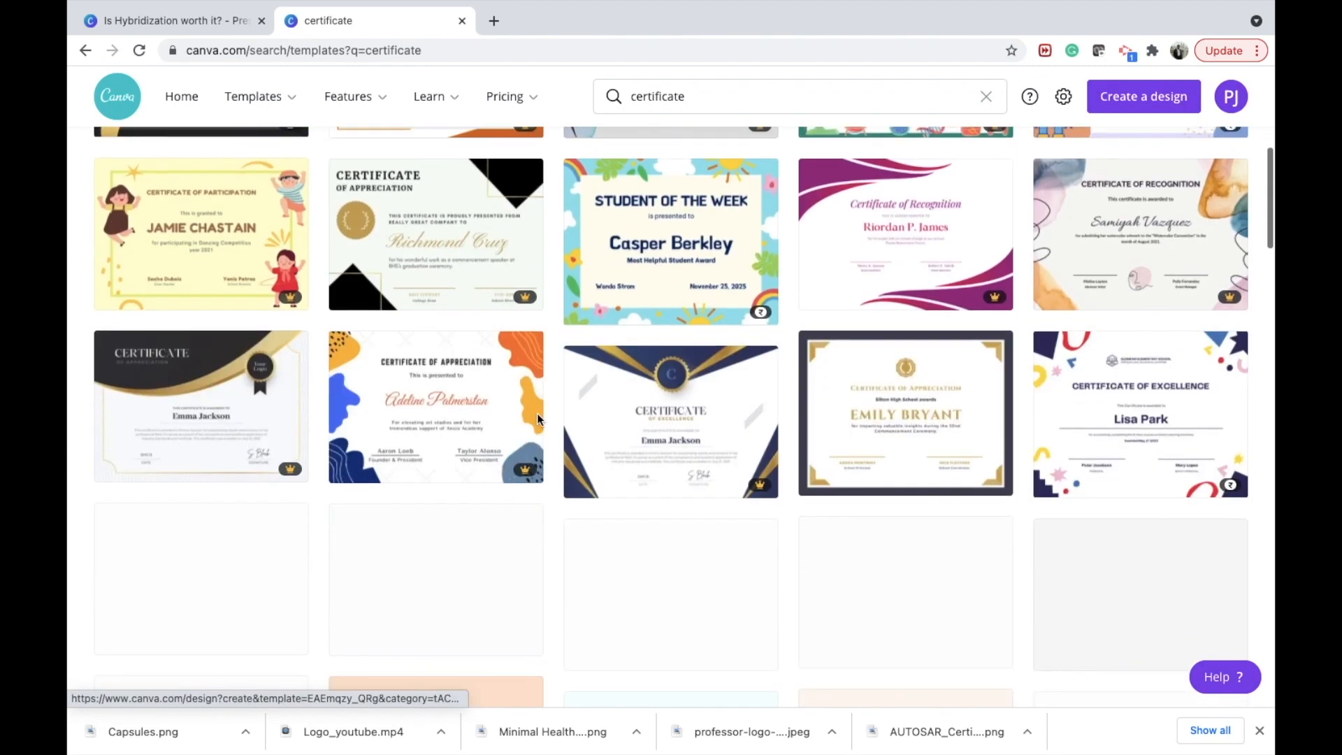
scroll(539, 420, "up", 8)
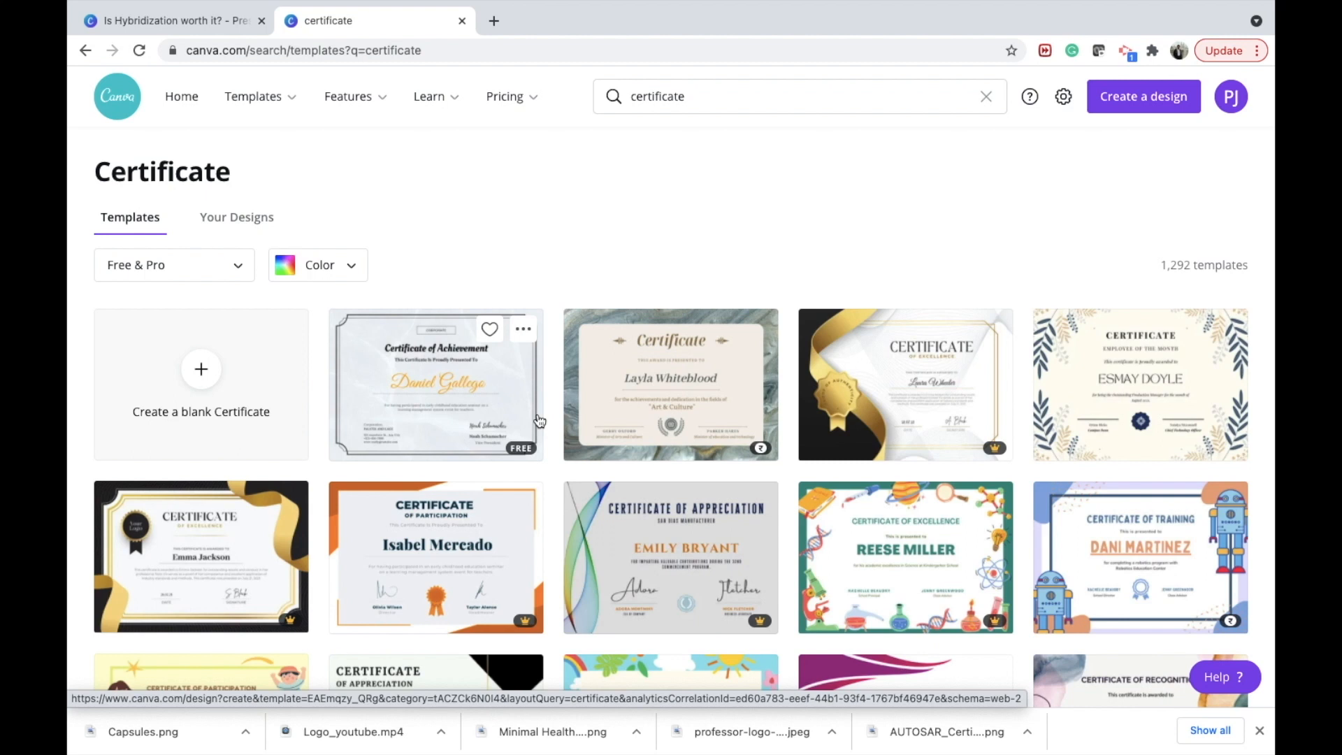
left_click(453, 397)
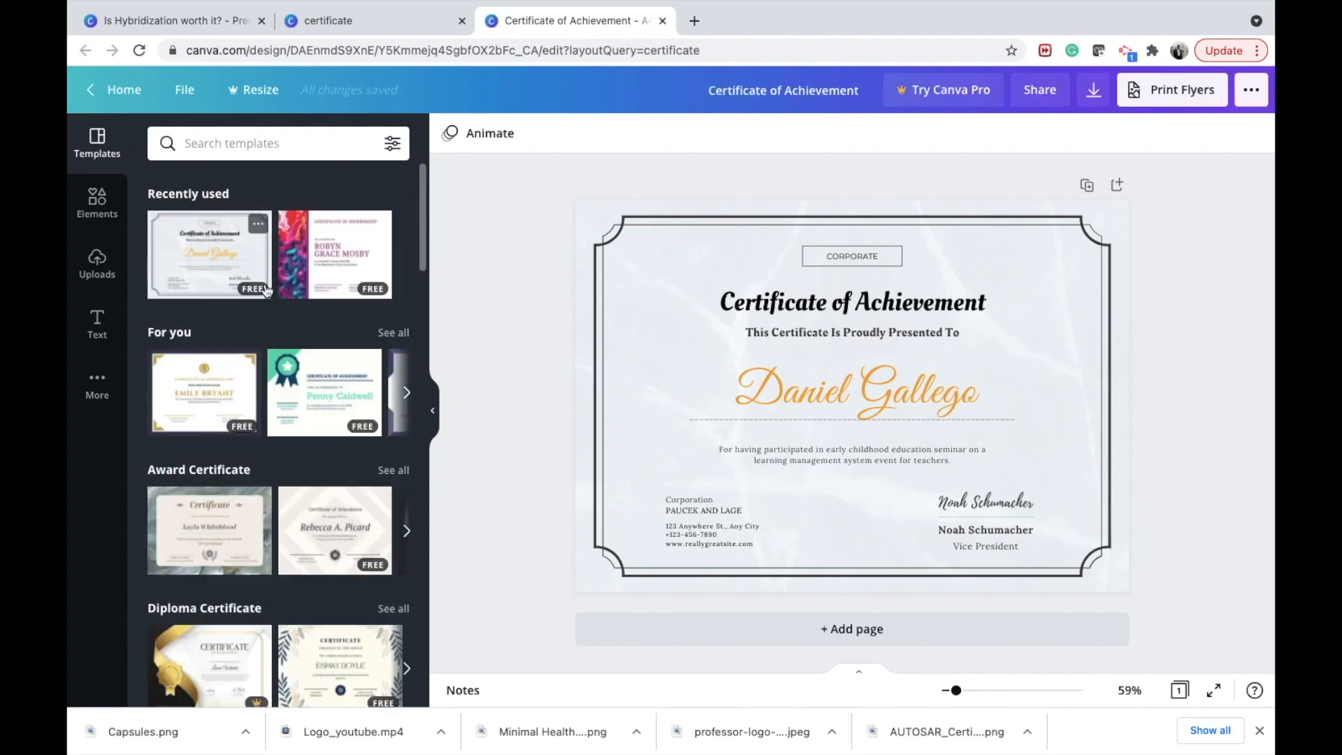
scroll(262, 350, "down", 7)
scroll(258, 401, "down", 10)
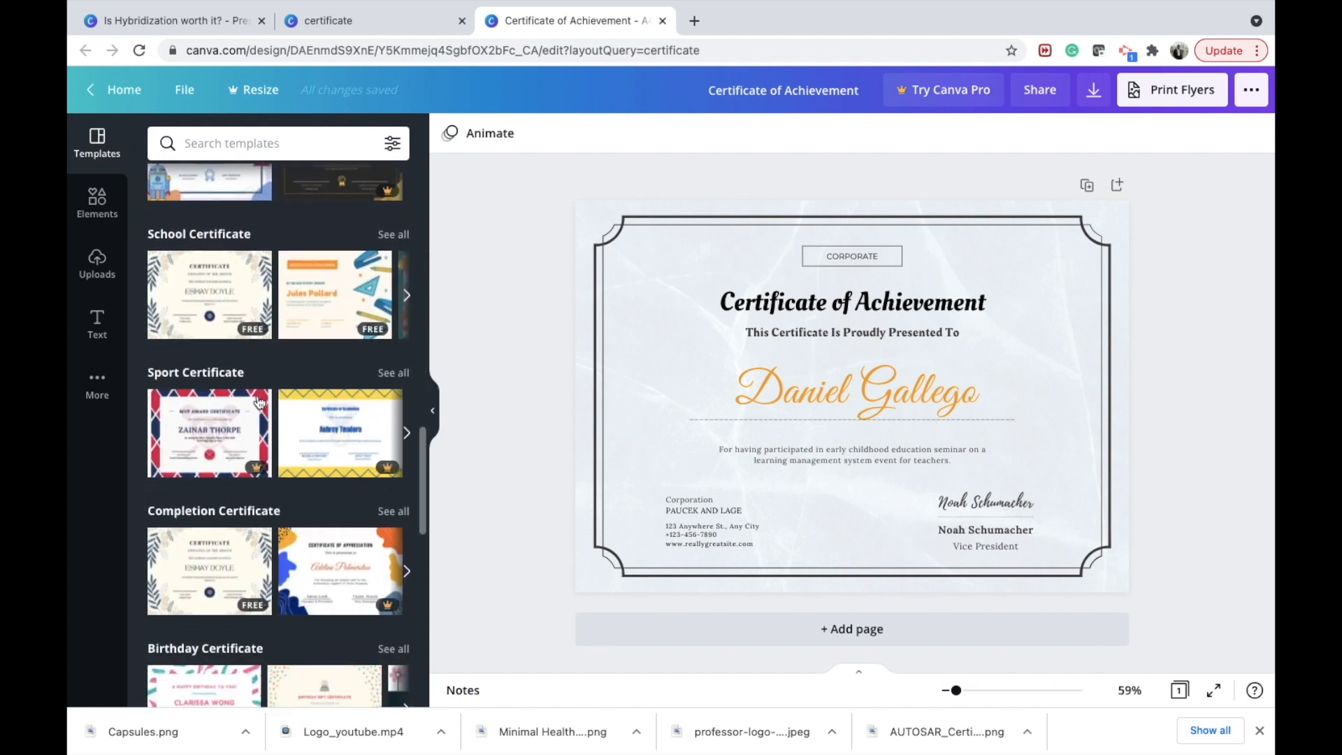
scroll(258, 401, "up", 15)
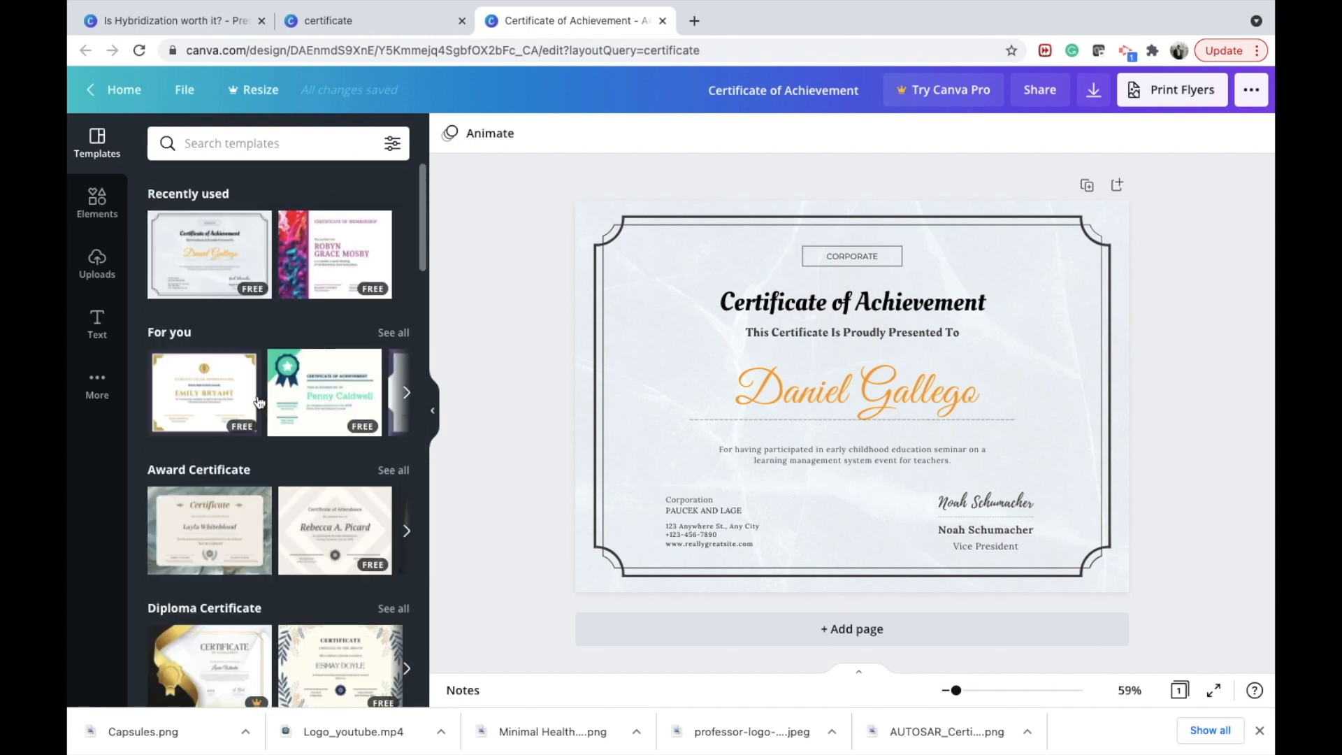
- Delete the sample recipient's name and the corporation label, company name and contact details from the certificate
left_click(841, 396)
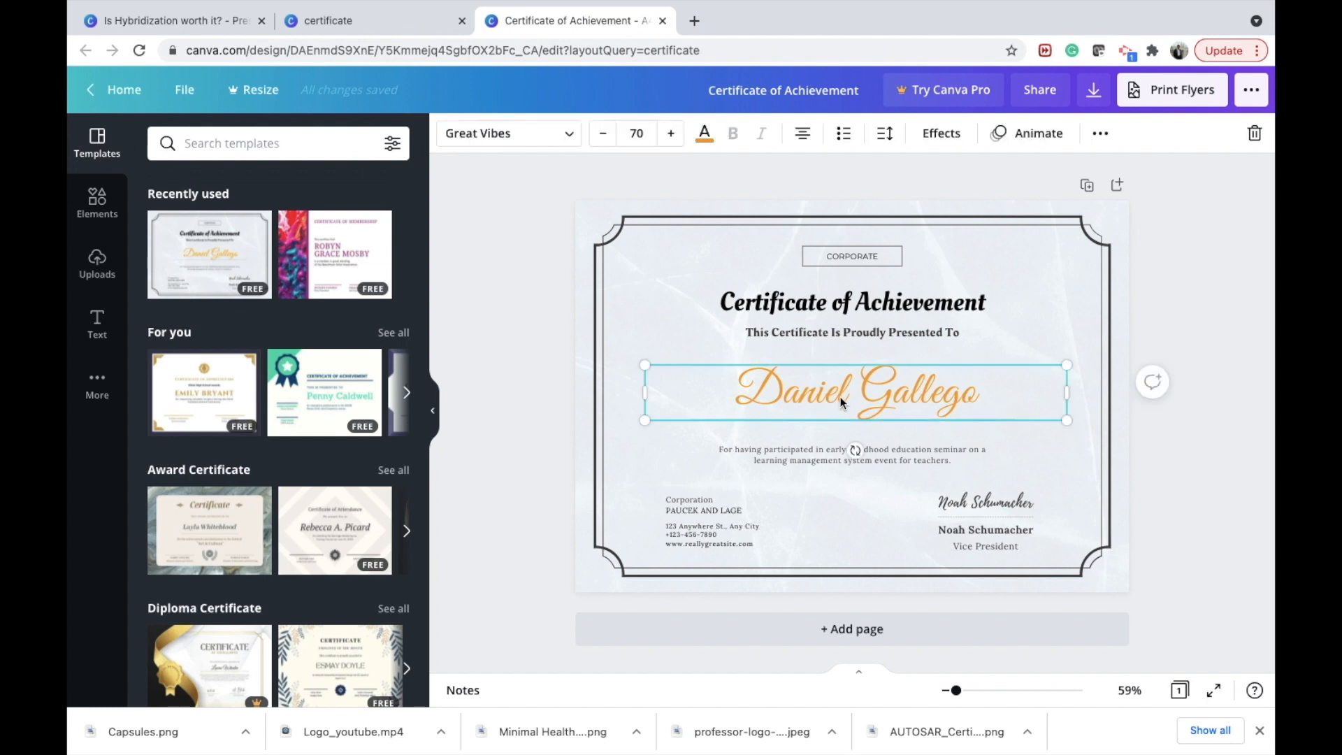
key("Delete")
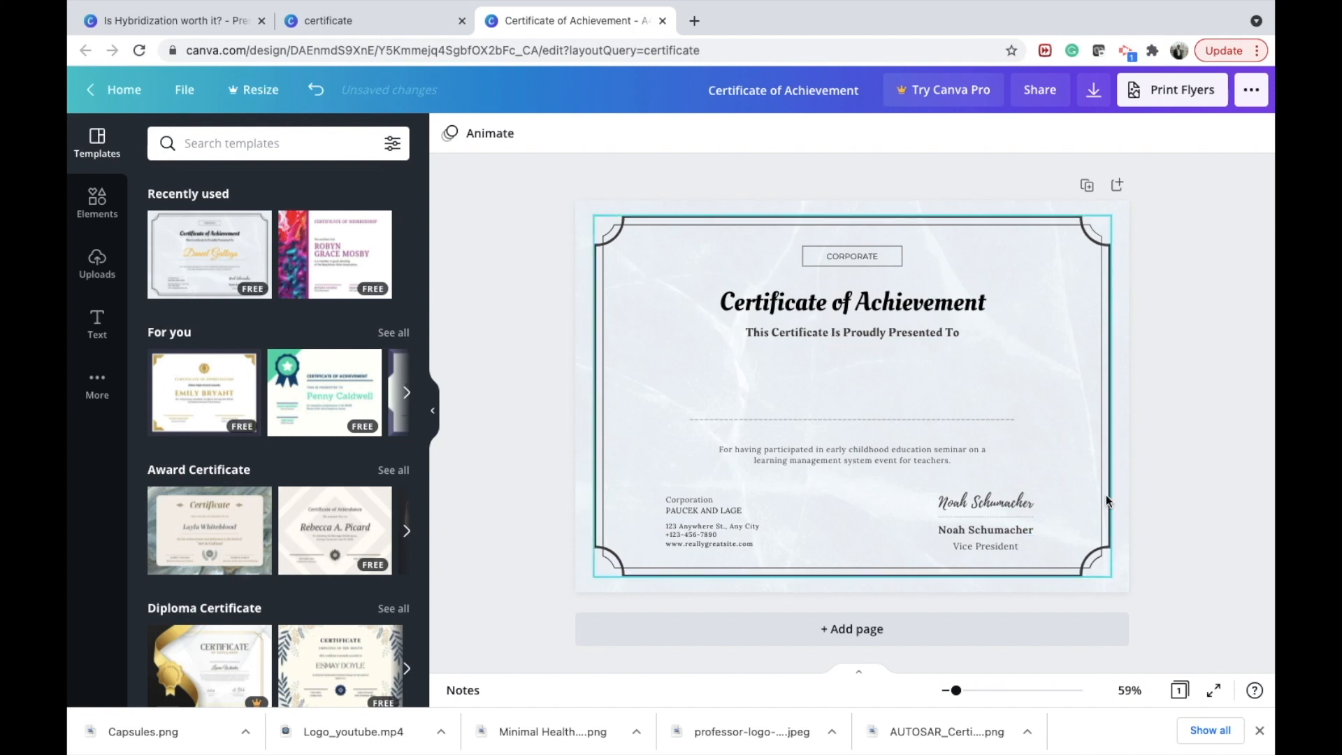
left_click(692, 517)
key("Delete")
left_click(691, 530)
key("Delete")
left_click(685, 501)
key("Delete")
- Delete the handwritten-style signature and the printed signatory name above "Vice President"
left_click(979, 501)
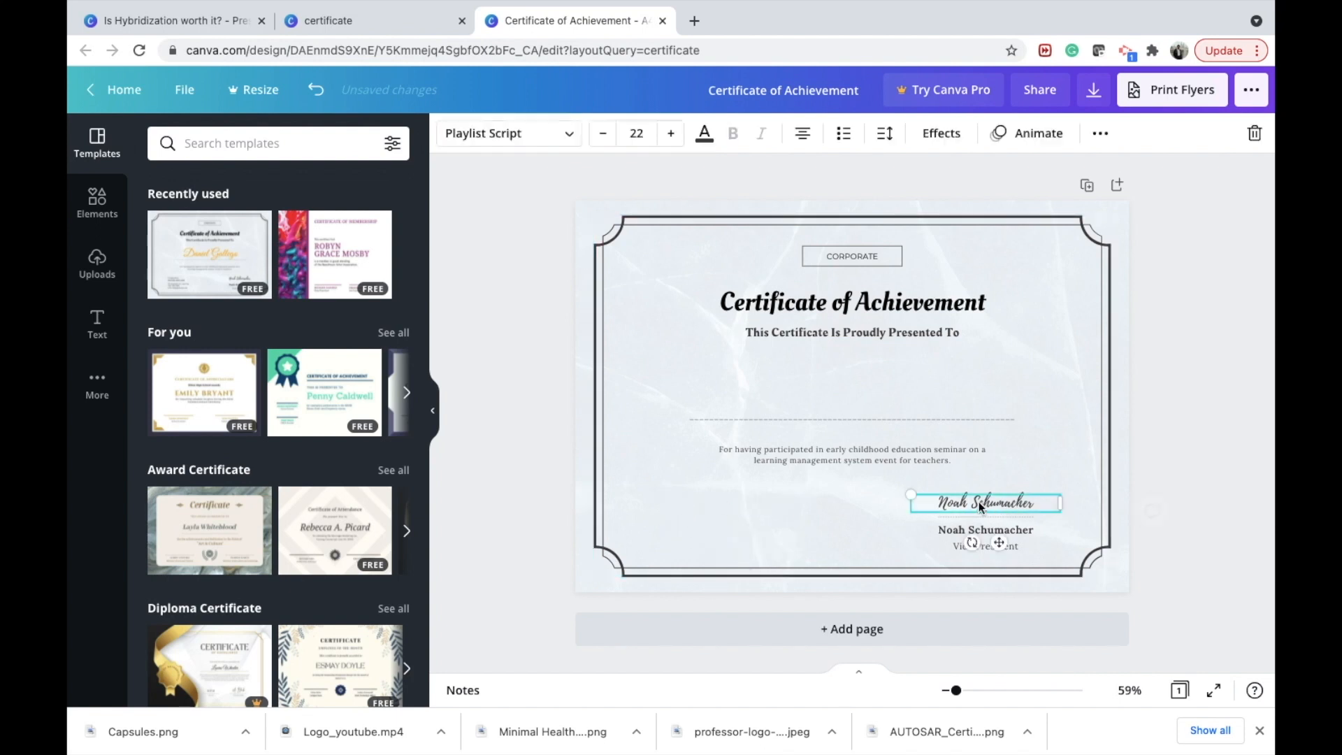
key("Delete")
left_click(980, 531)
key("Delete")
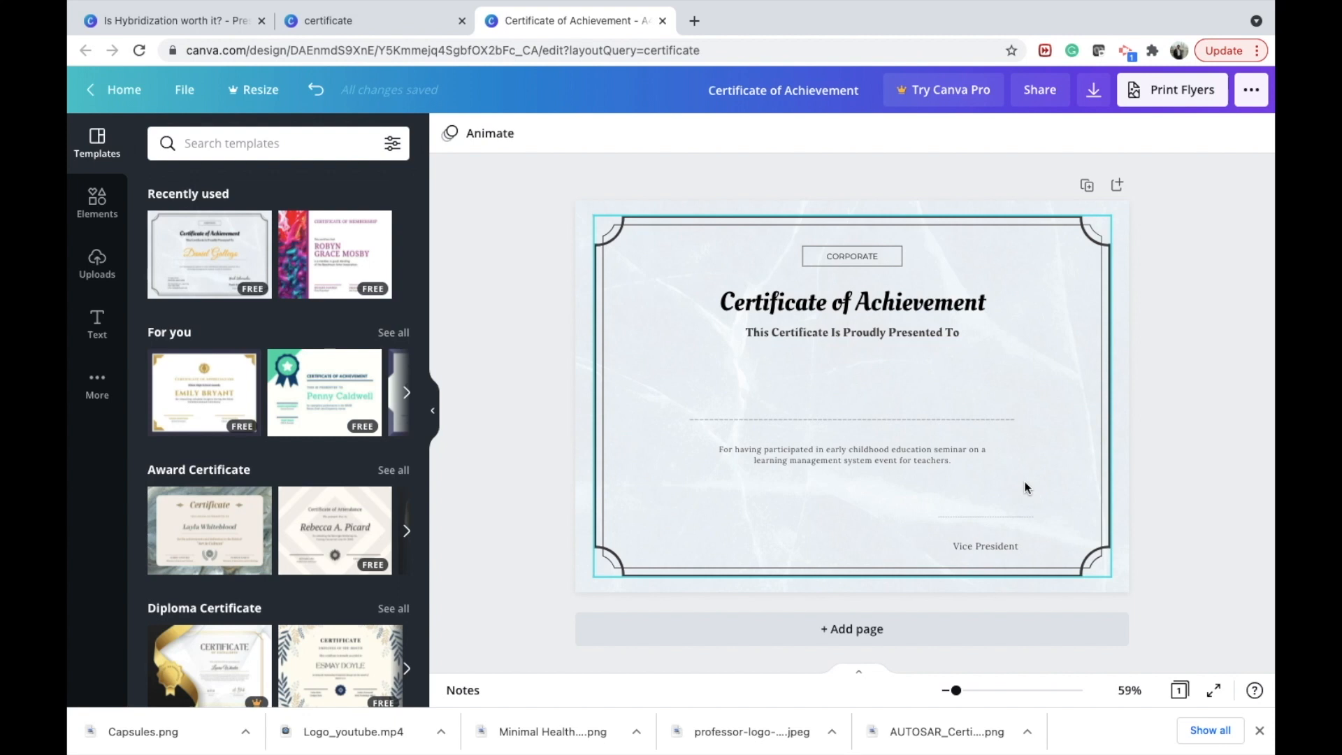
- Change the certificate's title to "Certificate of Participation"
left_click(818, 301)
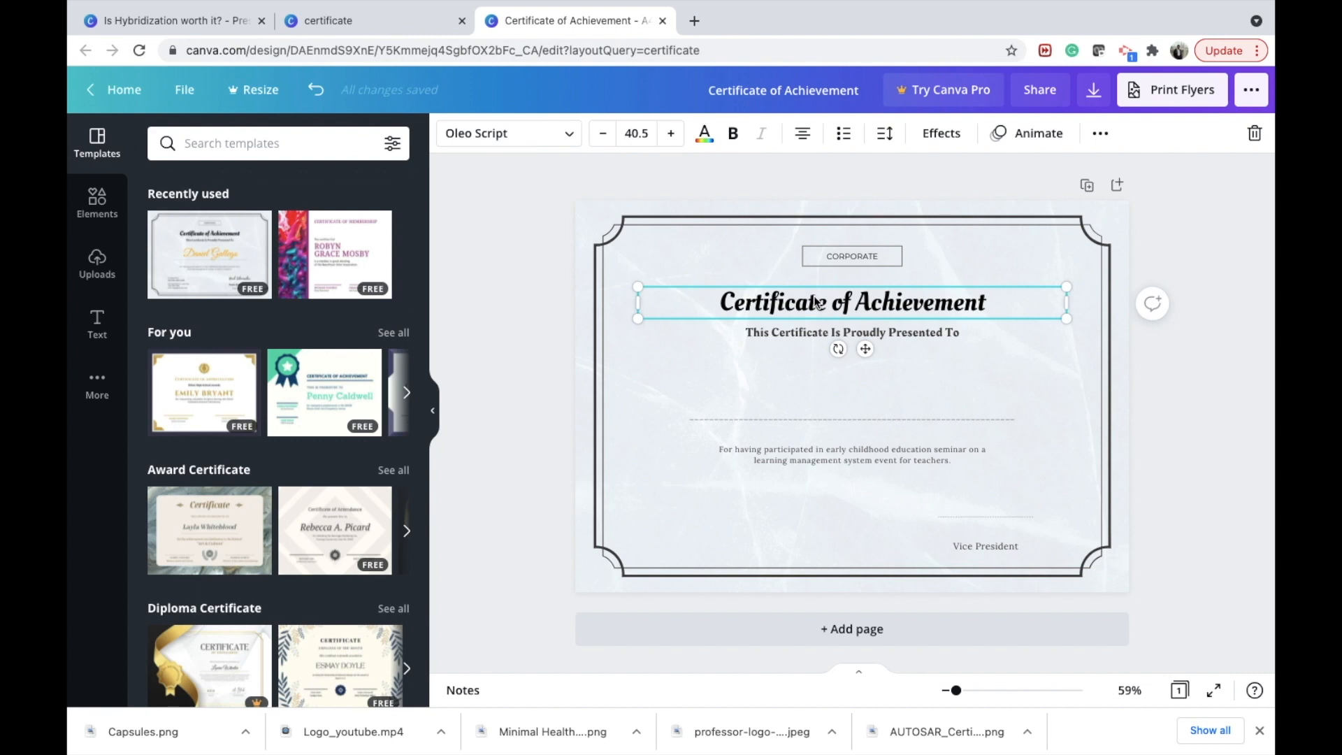
left_click(815, 301)
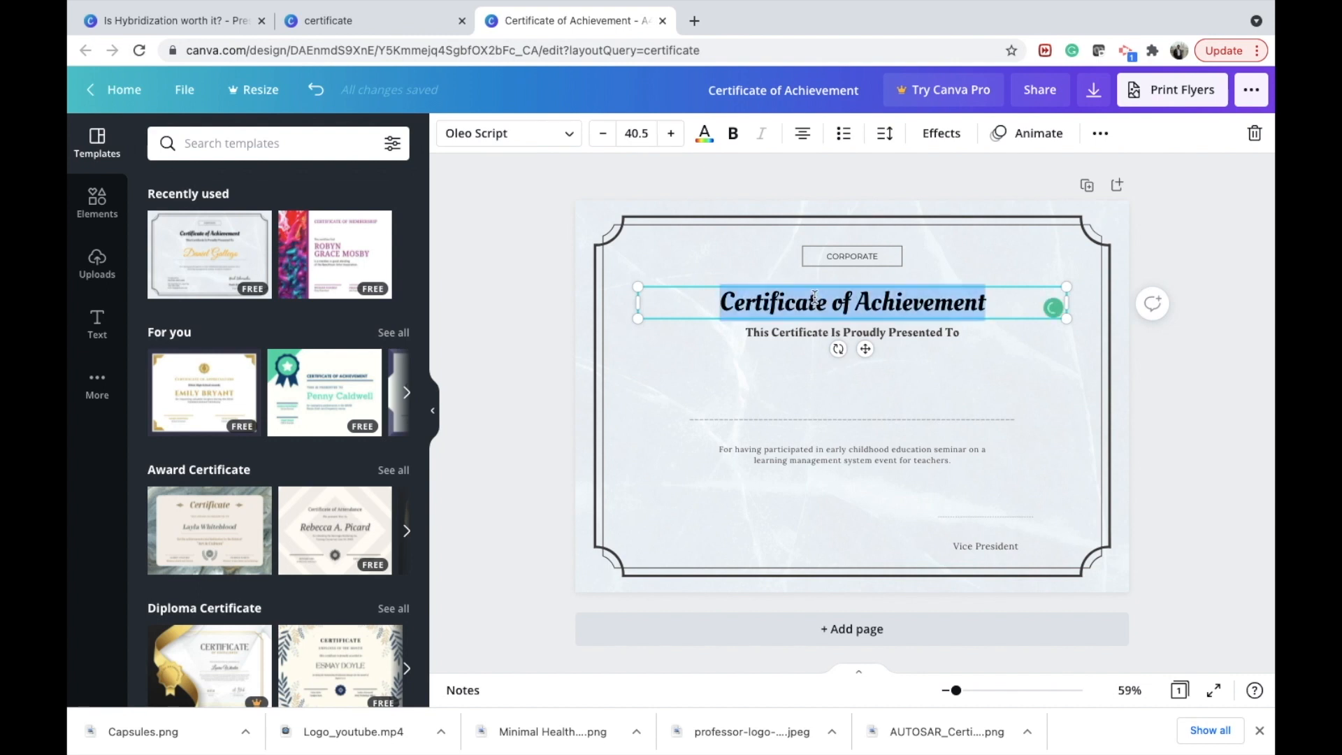
type("Certificate of PArticipat")
key("BackSpace")
key("BackSpace")
key("BackSpace")
key("BackSpace")
key("BackSpace")
key("BackSpace")
key("BackSpace")
key("BackSpace")
key("BackSpace")
type("articipation")
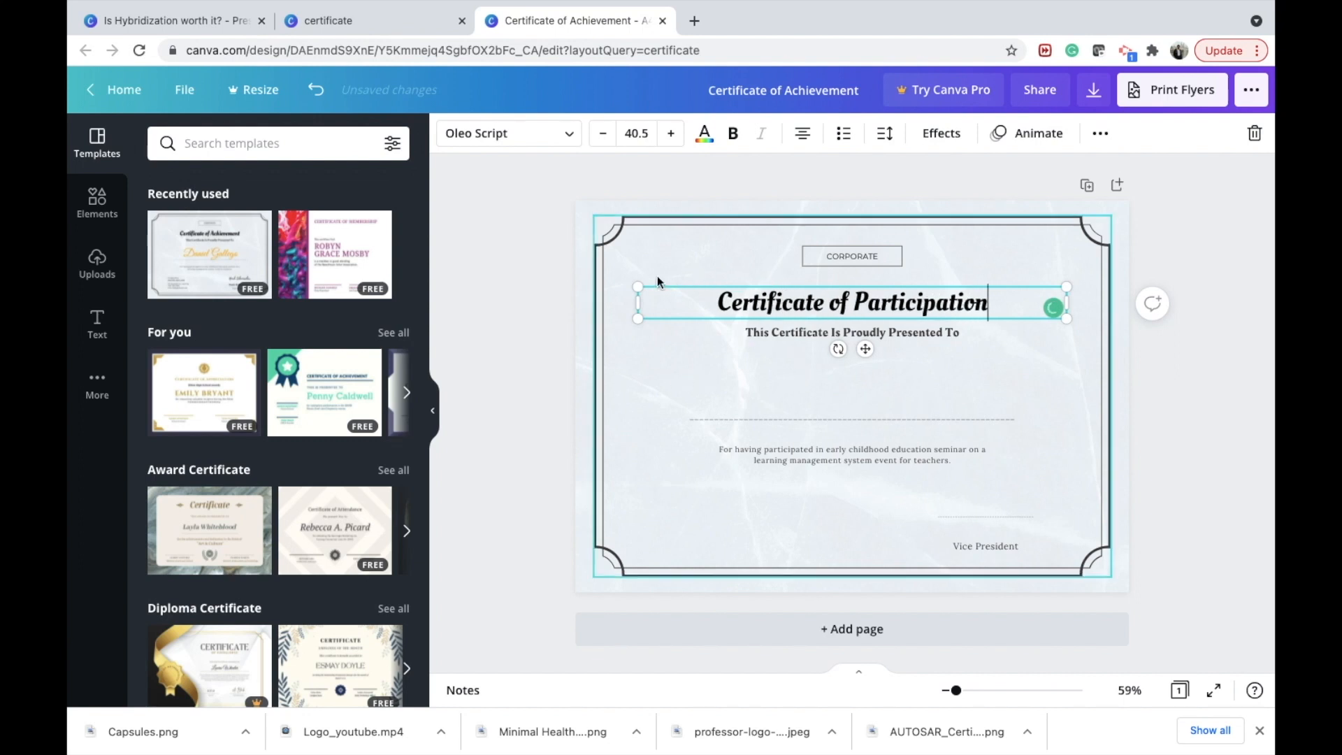
- Add the running football player graphic from the design elements and place it beside the title, against the certificate's right border
left_click(96, 275)
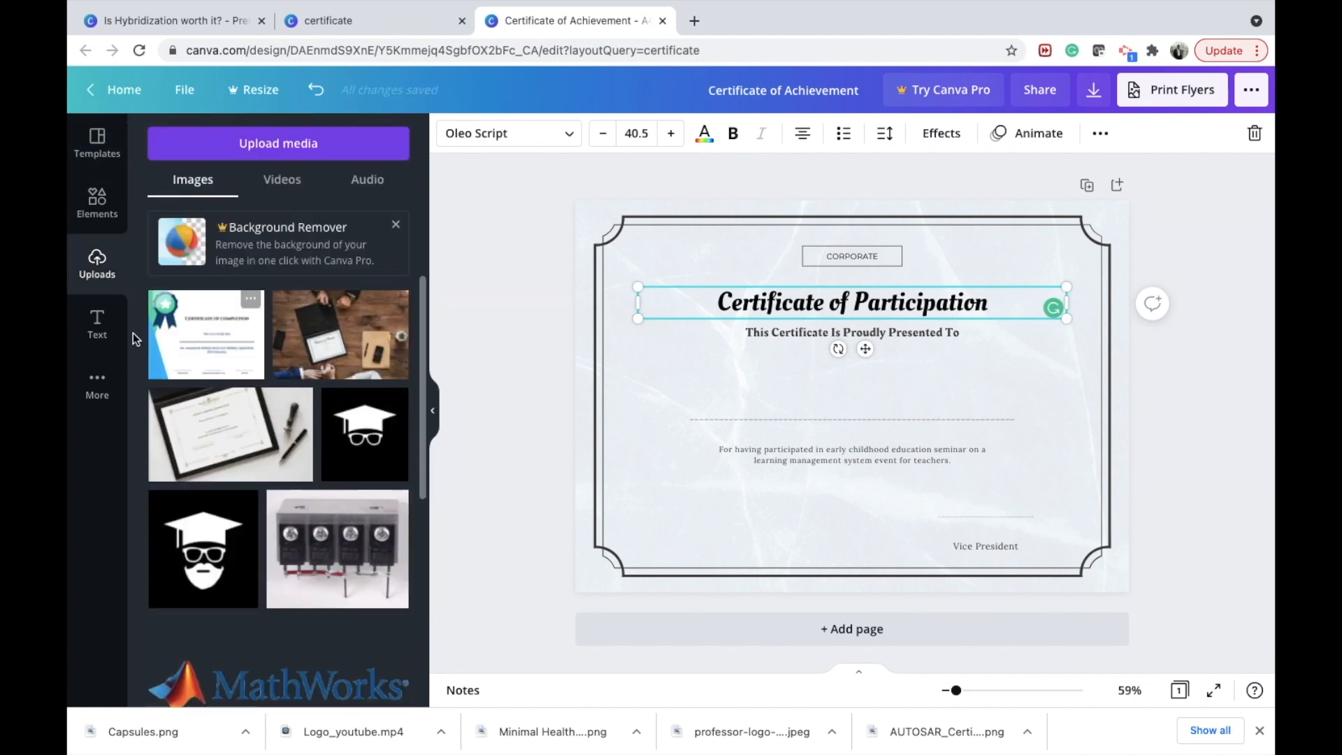
left_click(98, 203)
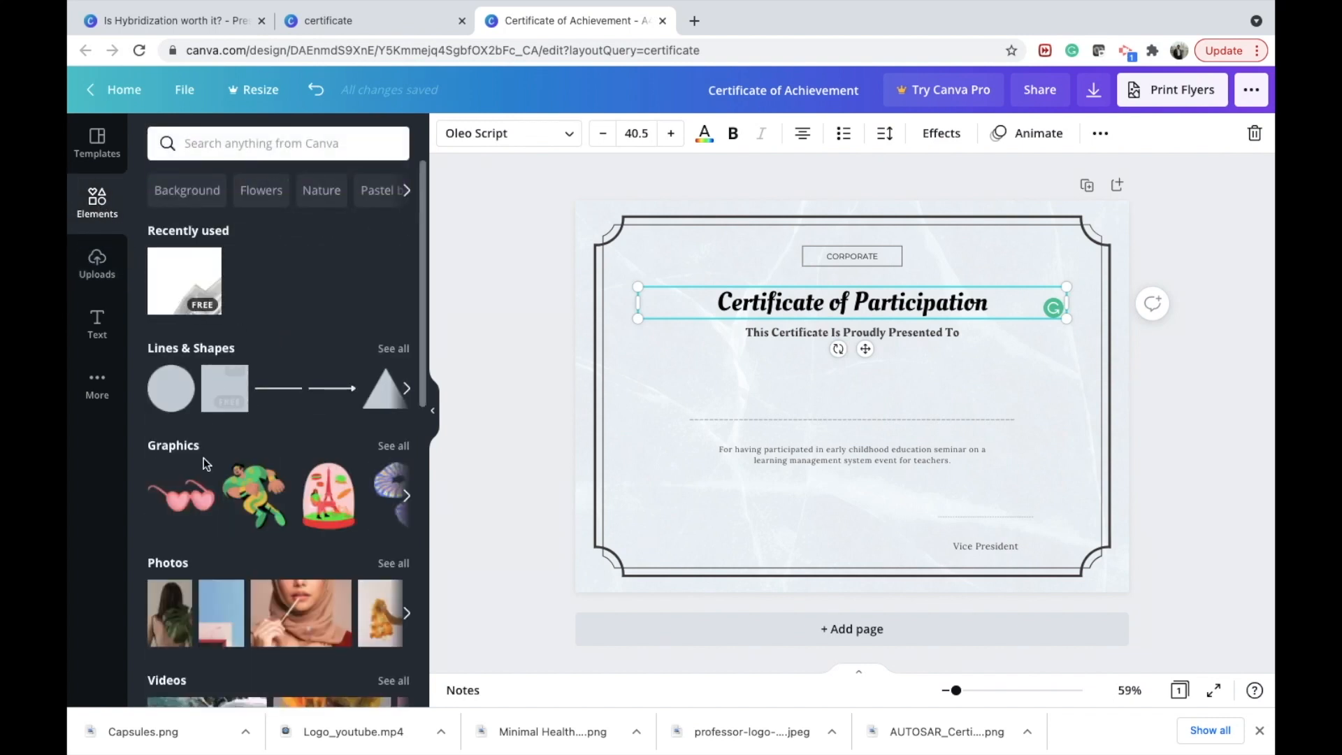
scroll(276, 479, "down", 10)
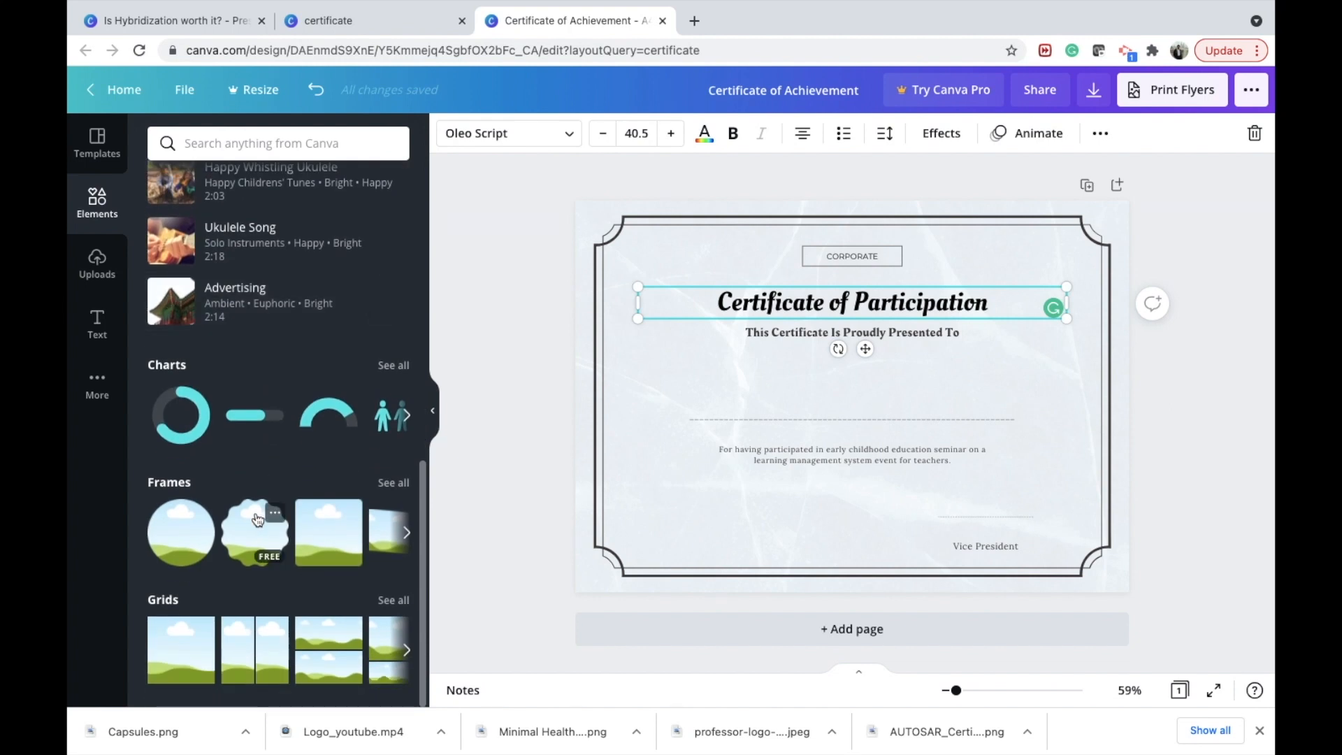
scroll(257, 517, "up", 10)
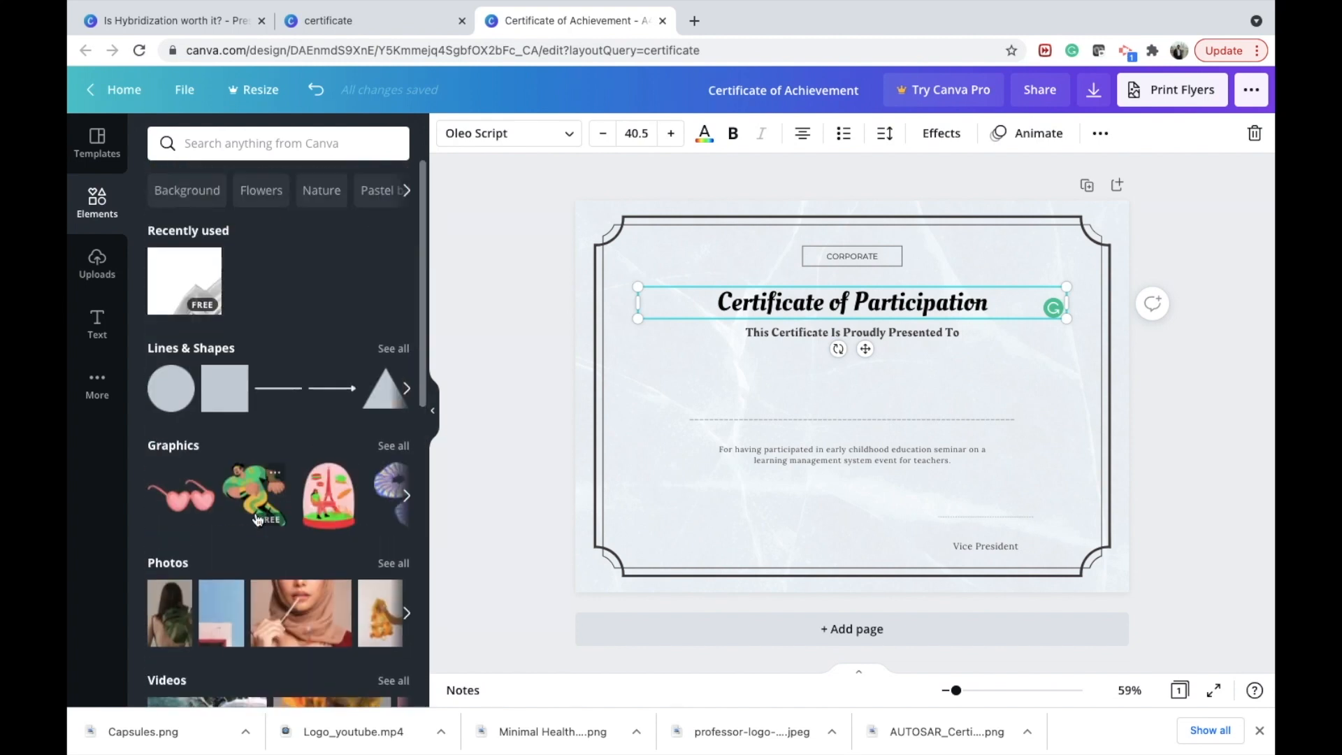
left_click_drag(243, 478, 937, 321)
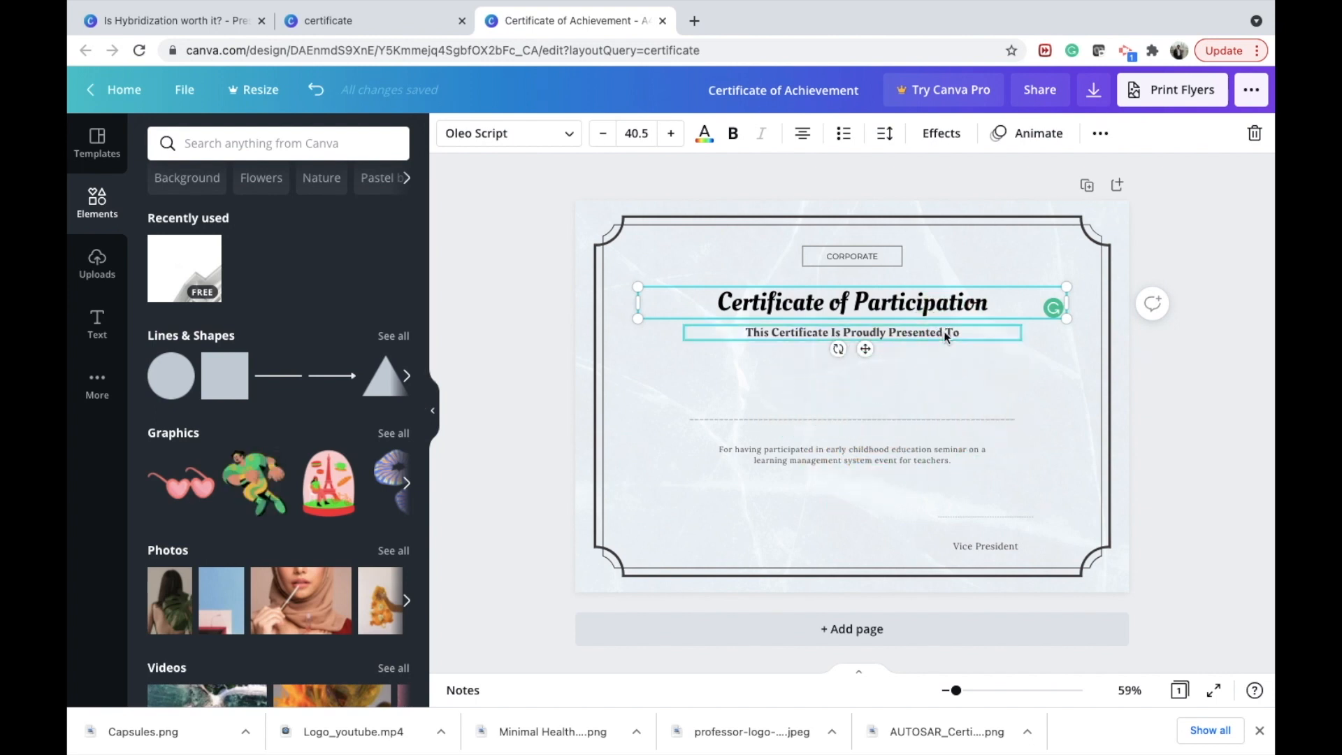
left_click_drag(244, 487, 676, 451)
left_click_drag(603, 373, 1057, 340)
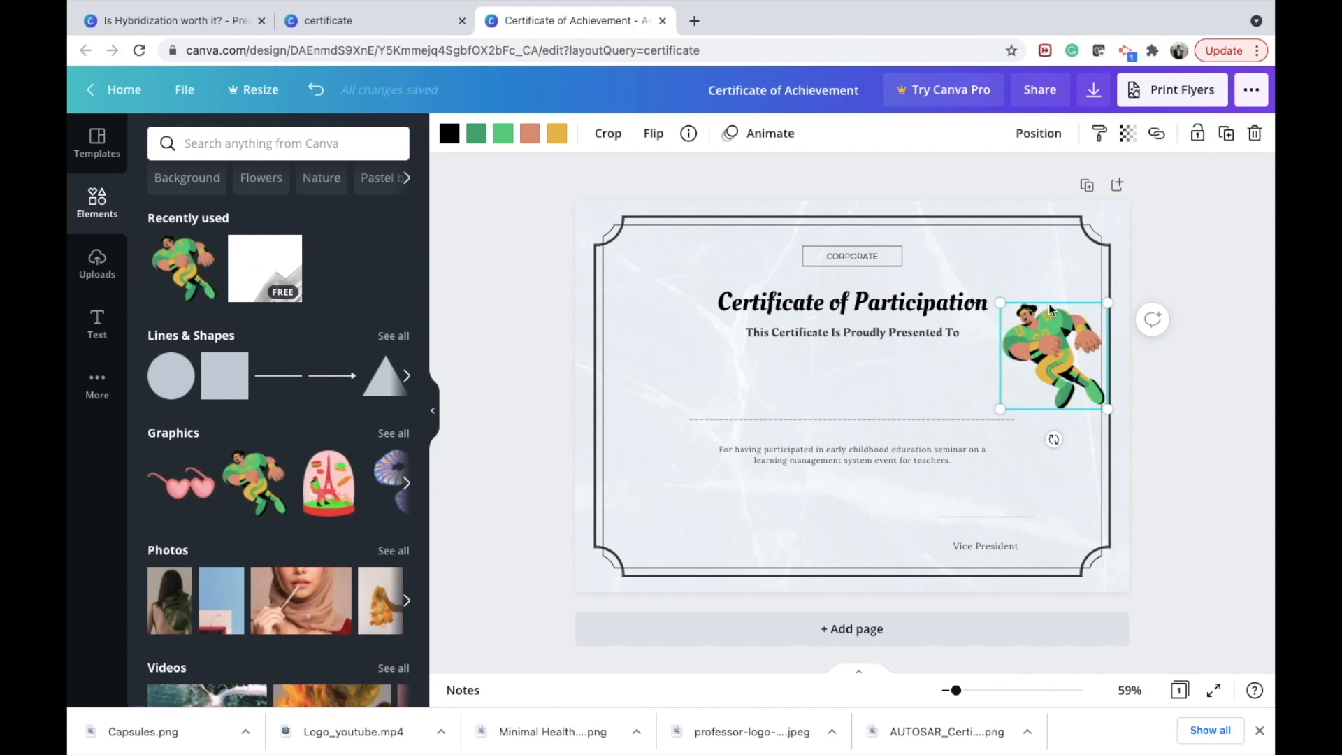
left_click(942, 184)
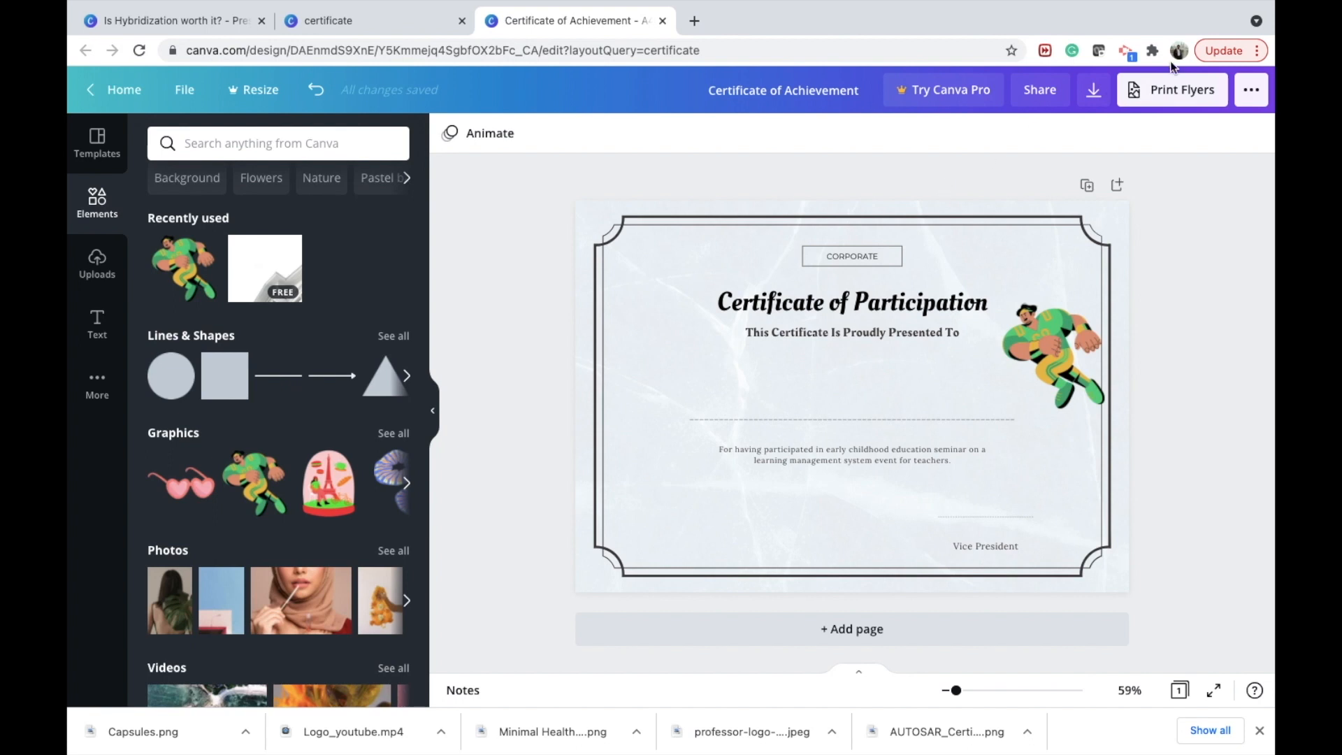
- Download the certificate as a PNG file and dismiss the print offer
left_click(1095, 90)
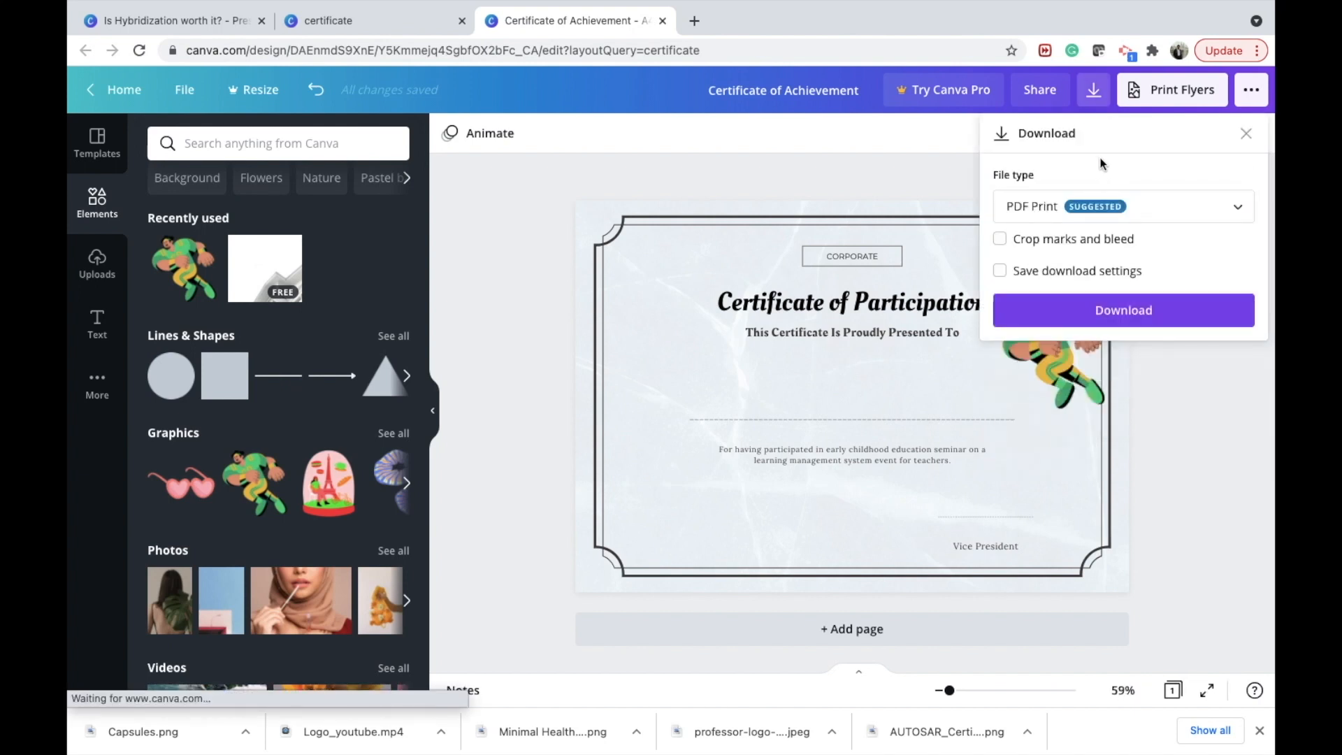
left_click(1150, 210)
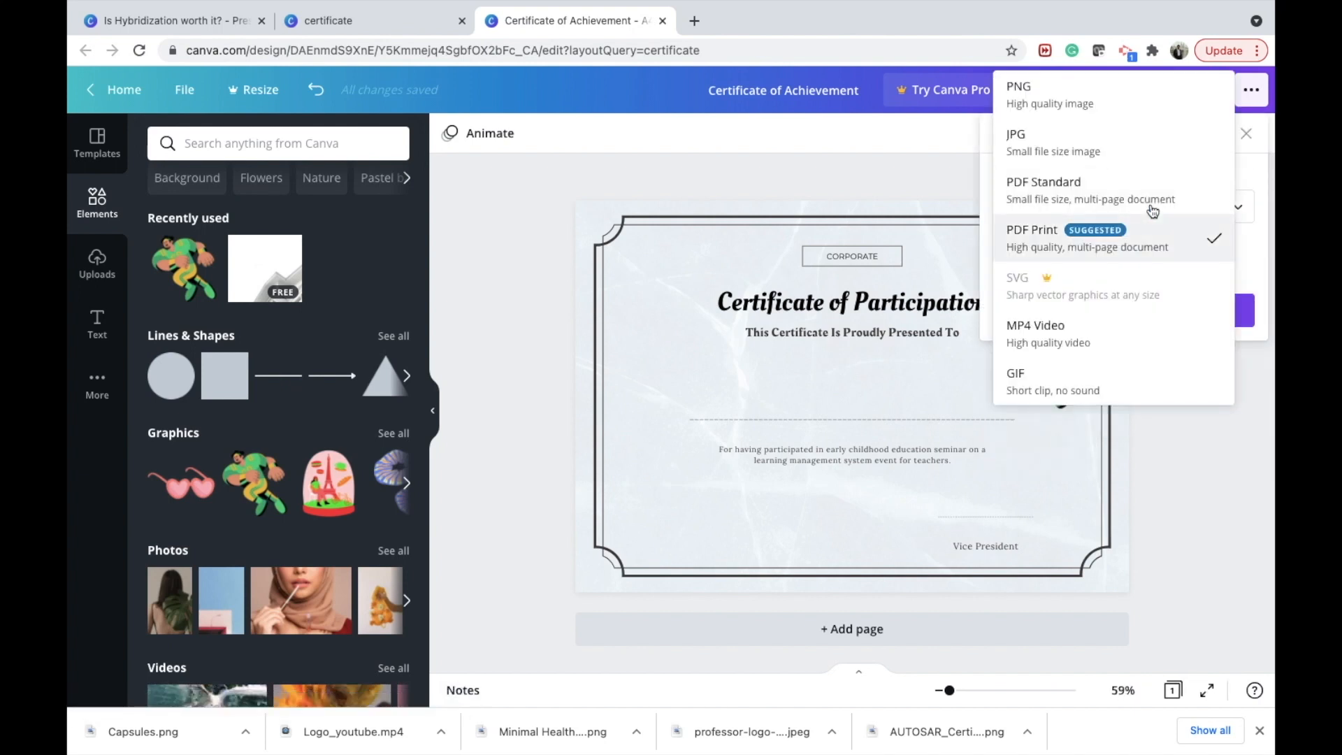
left_click(1042, 103)
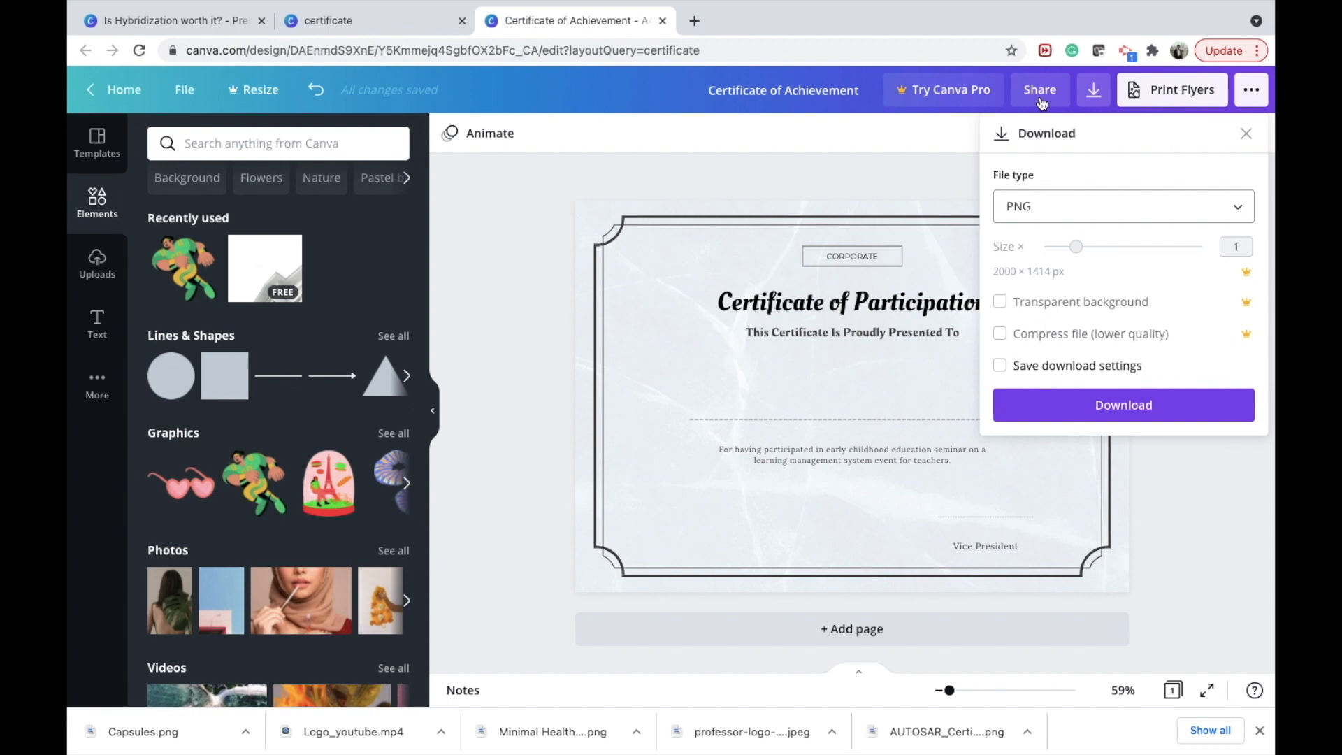
left_click(1099, 406)
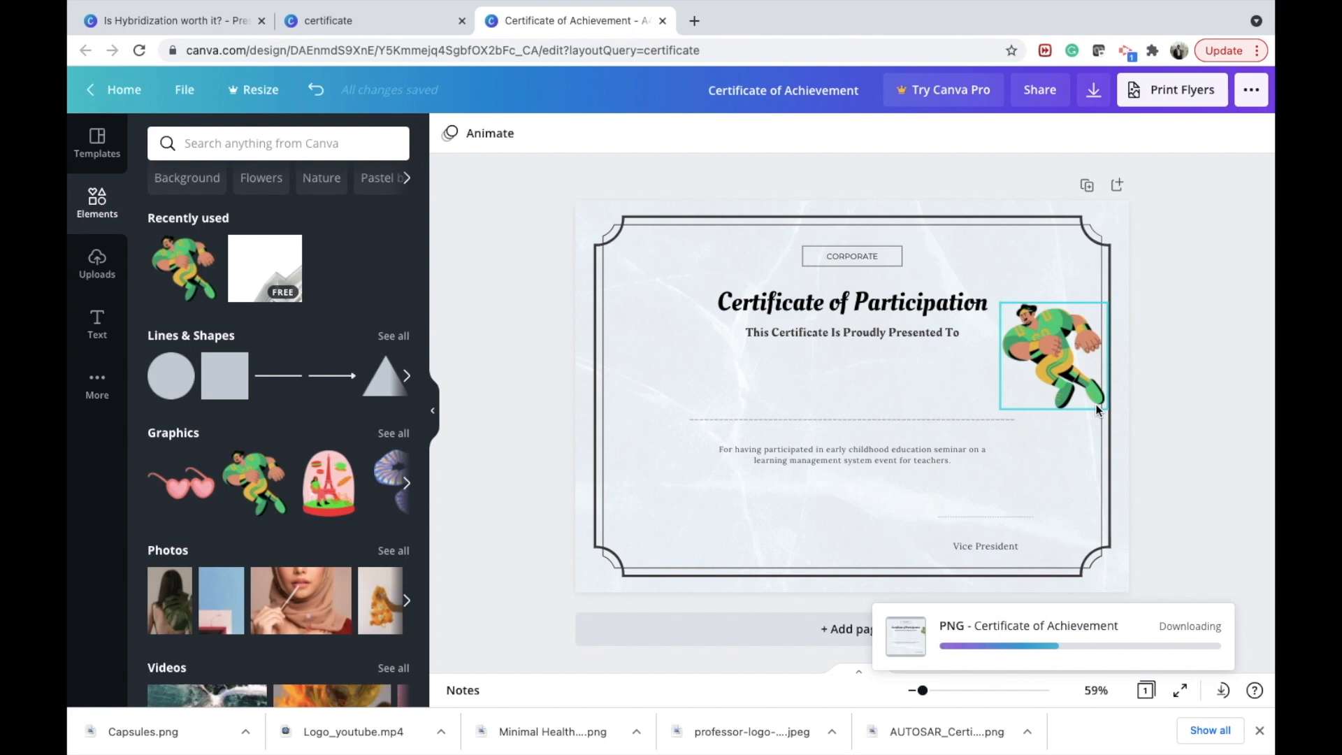
left_click(1035, 447)
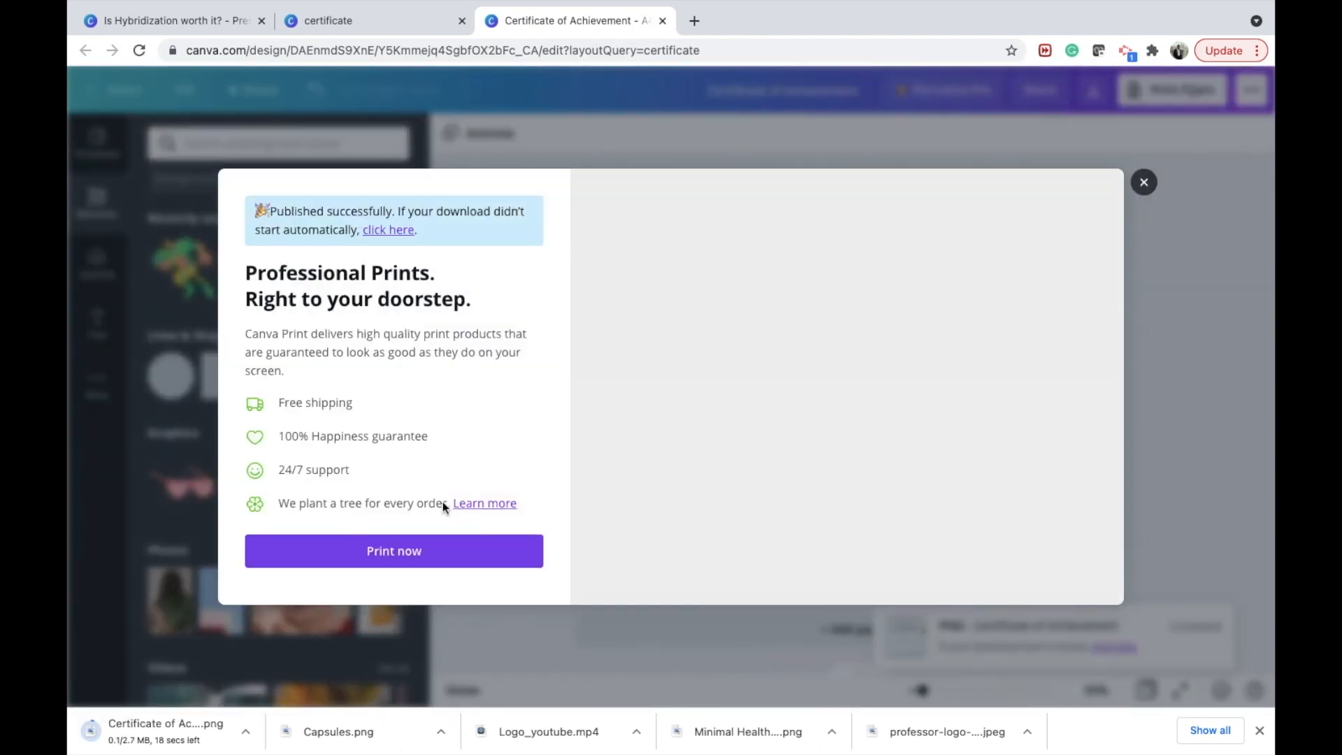
left_click(1140, 185)
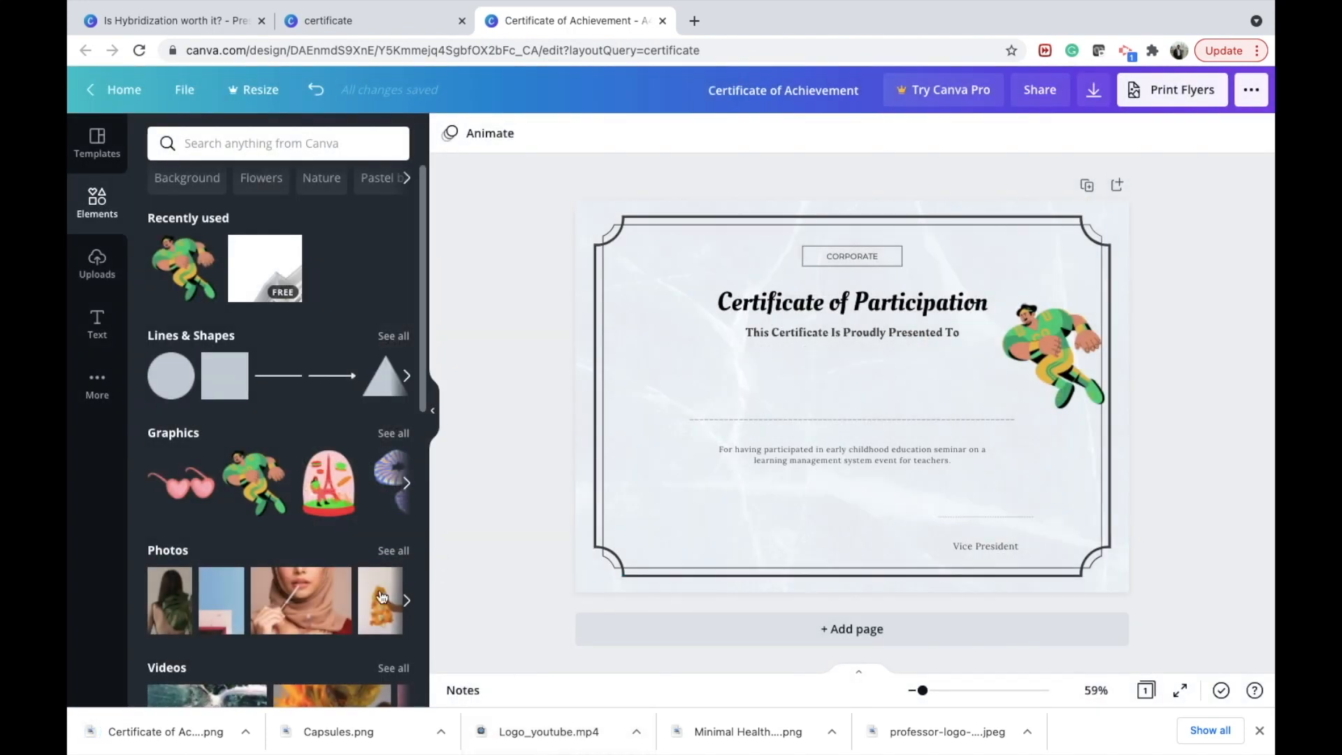
- Reveal the downloaded "Certificate of Achievement .png" in Finder, move it to the desktop and close the Downloads window
scroll(349, 600, "down", 10)
left_click(245, 732)
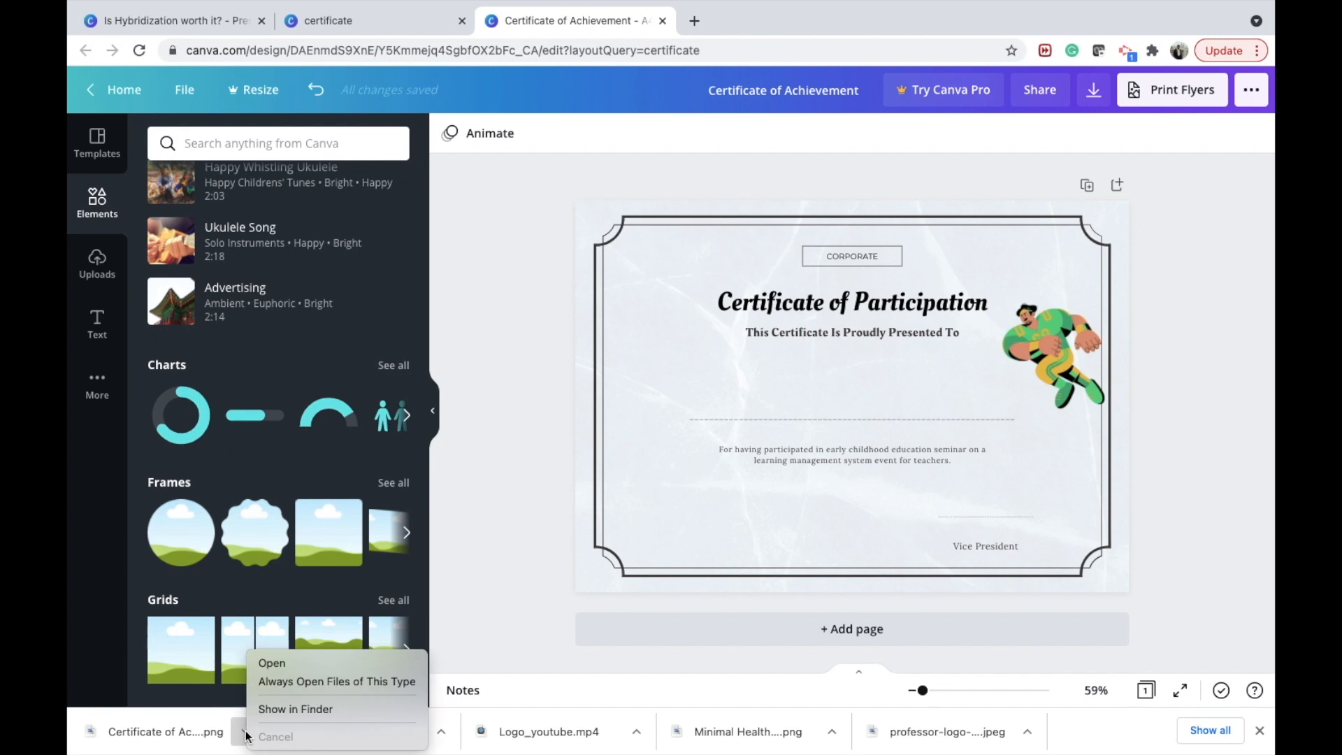
left_click(274, 712)
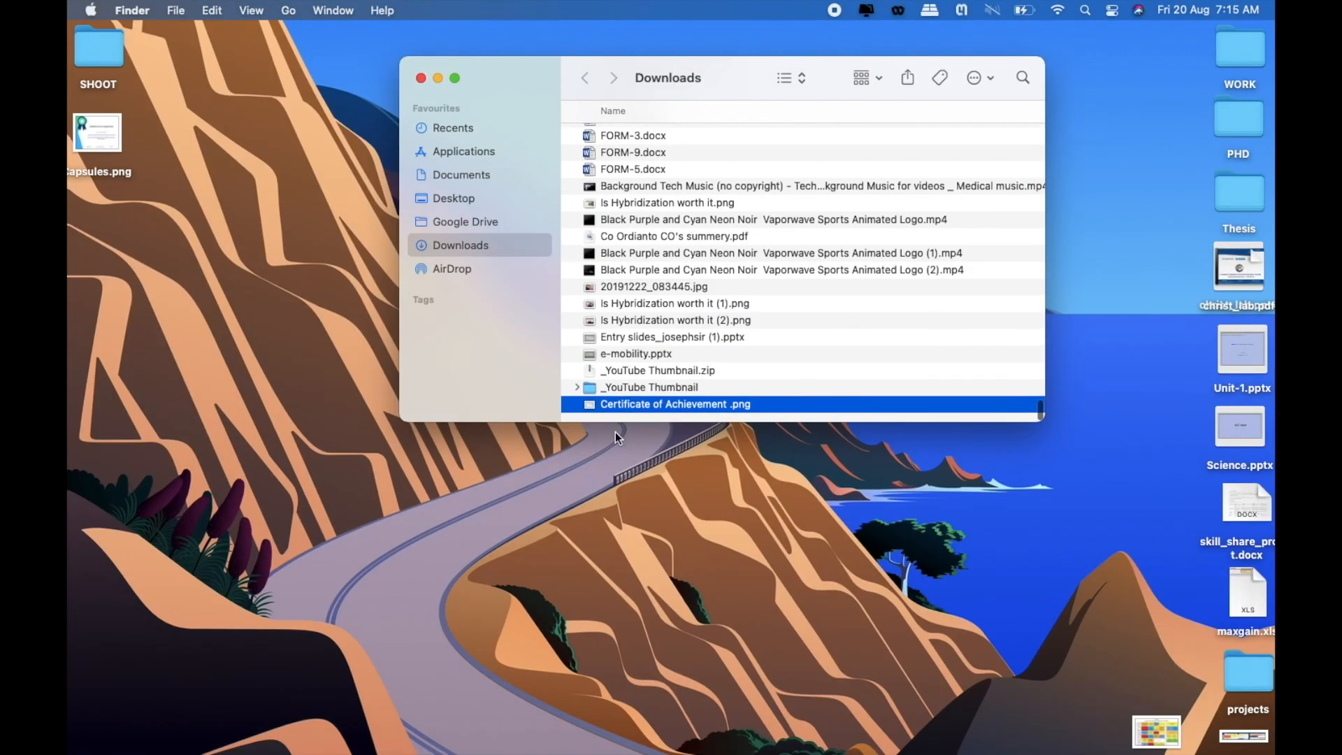
left_click_drag(624, 559, 626, 560)
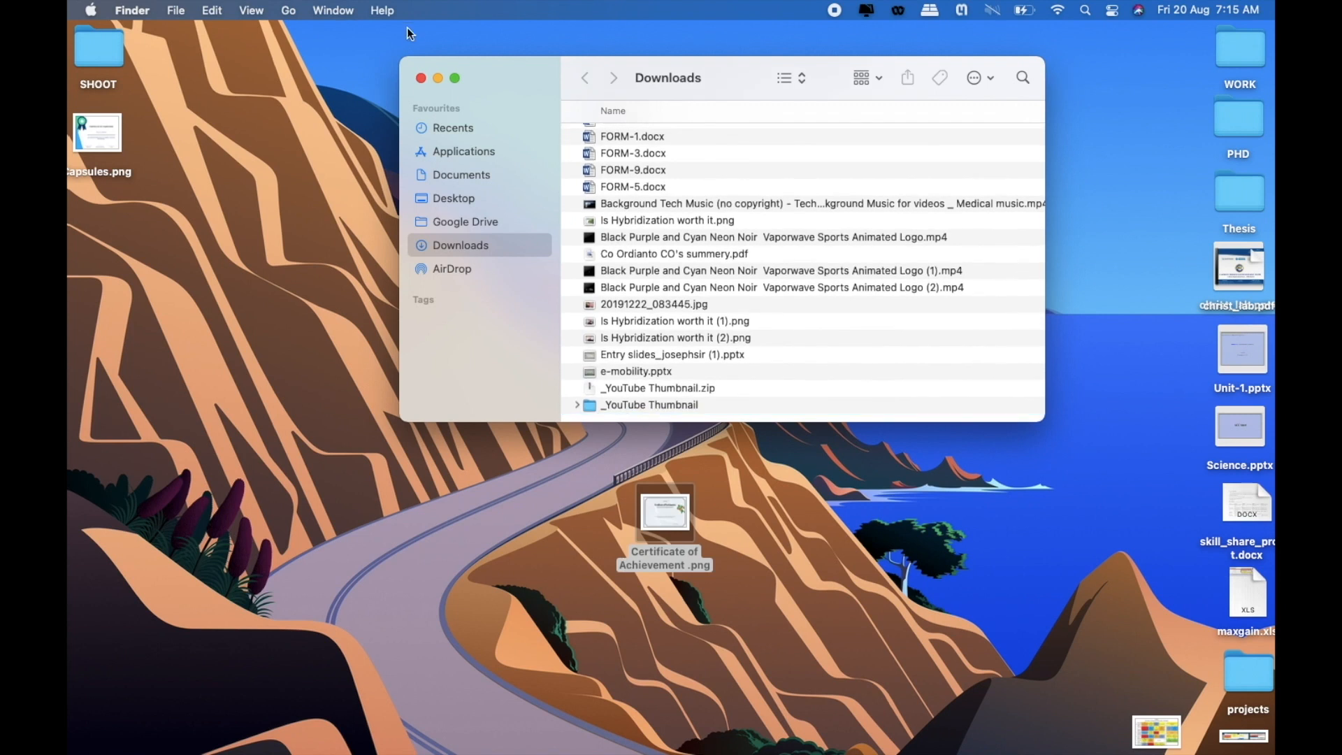
left_click(421, 78)
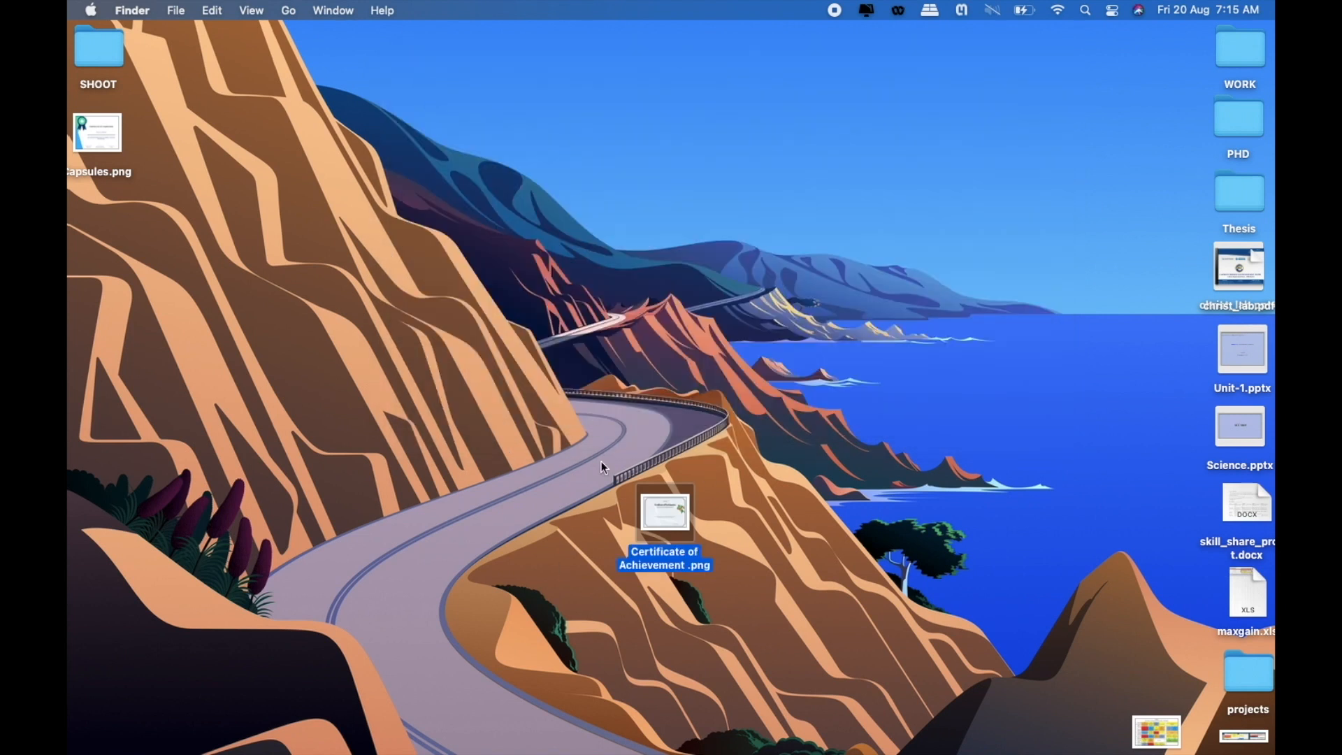
- Switch to the Chrome window and search Google in a new tab for "power point presentation"
key("ctrl+Up")
left_click(705, 49)
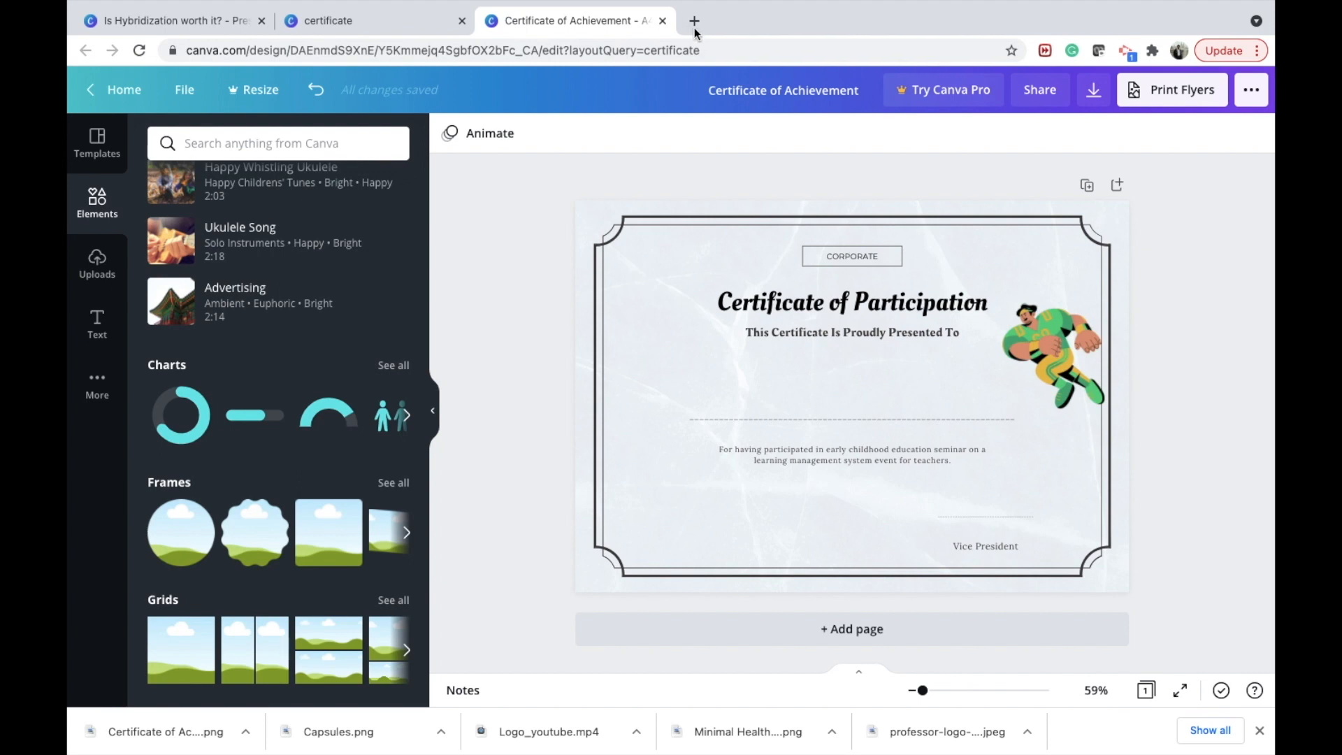
left_click(694, 20)
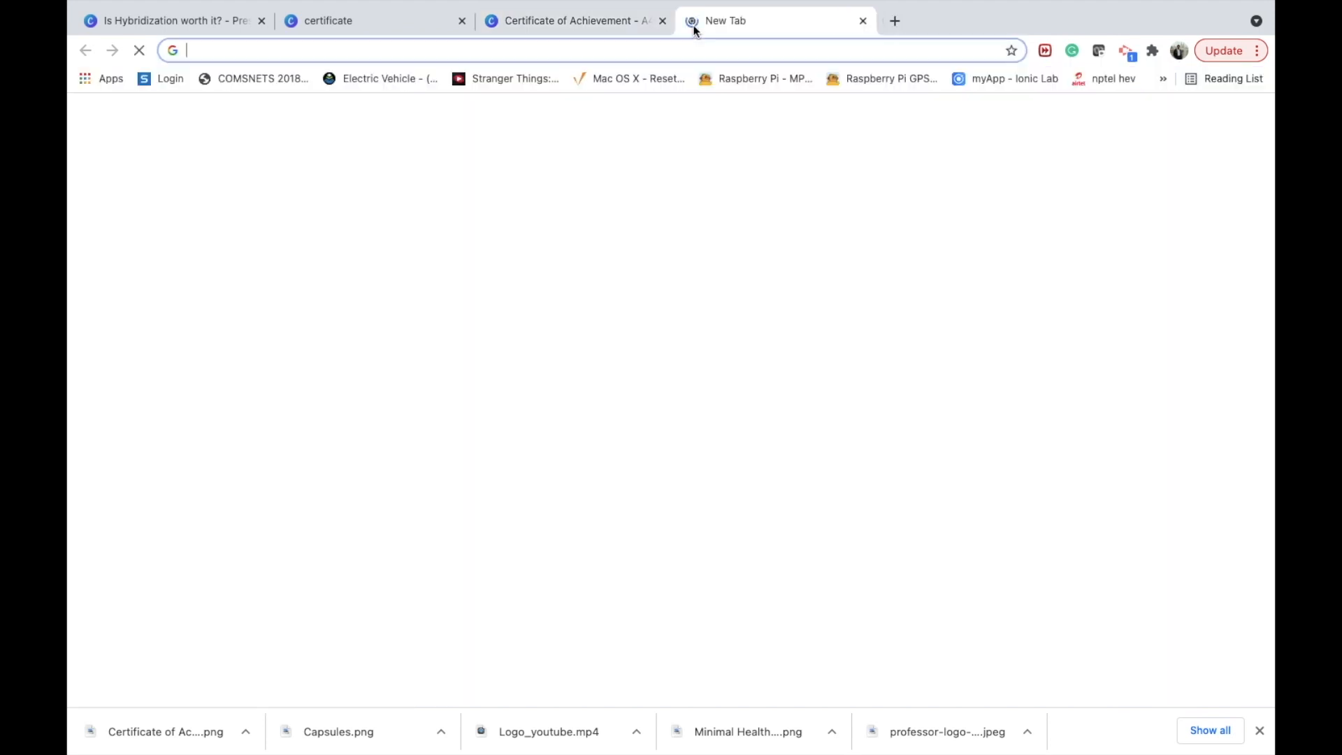
left_click(507, 56)
type("power pi")
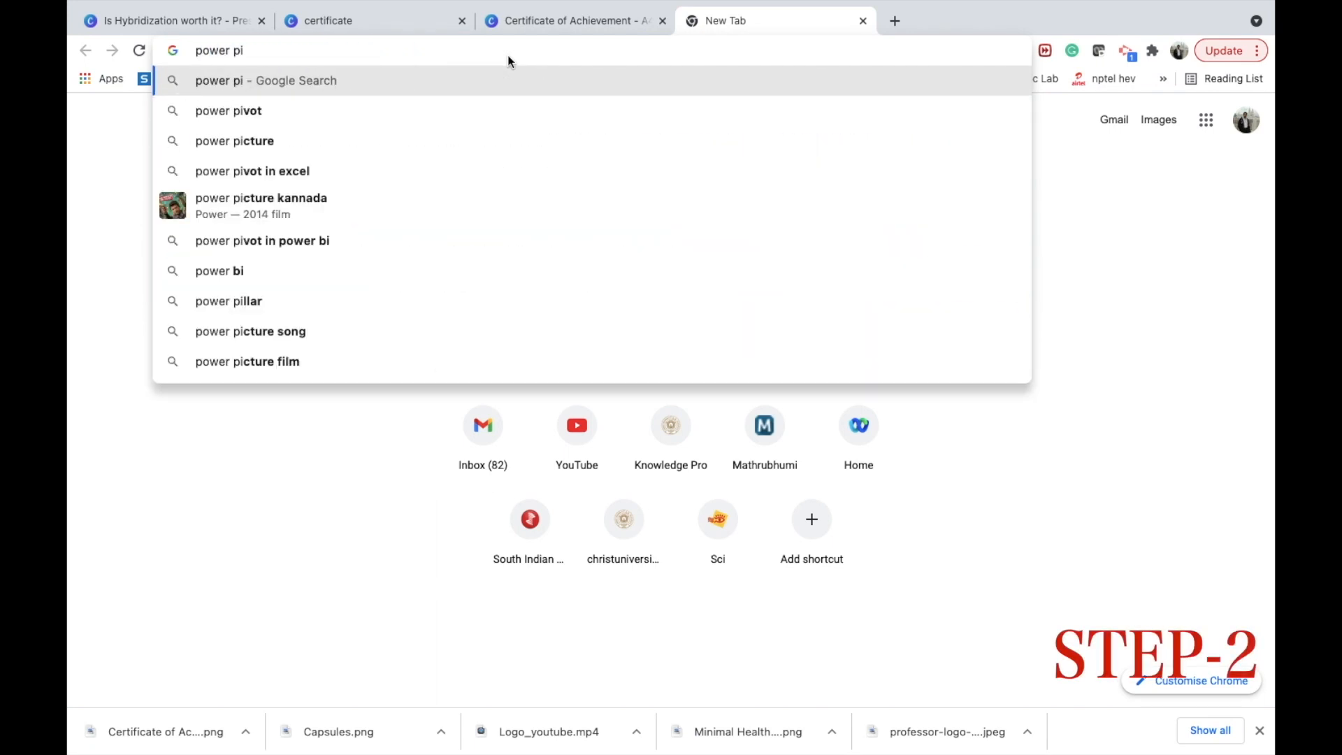
key("BackSpace")
type("oint presentation")
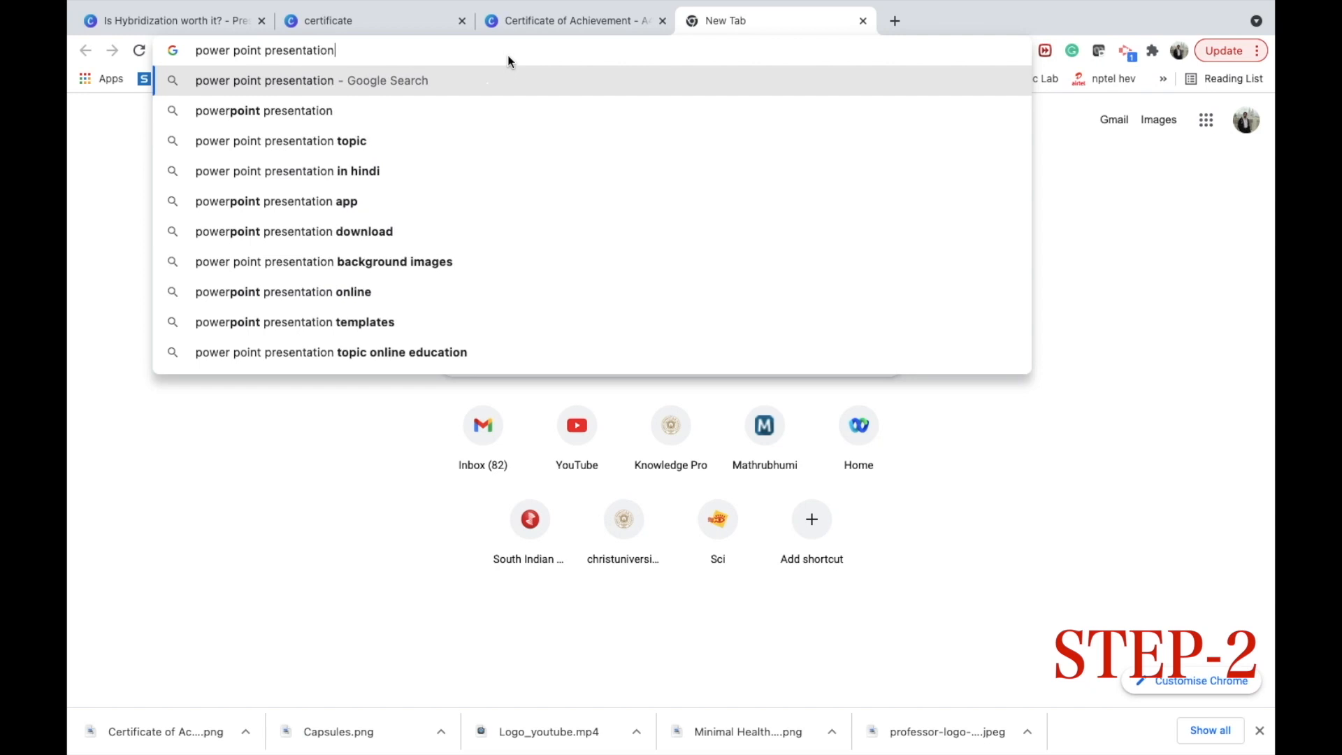
key("Return")
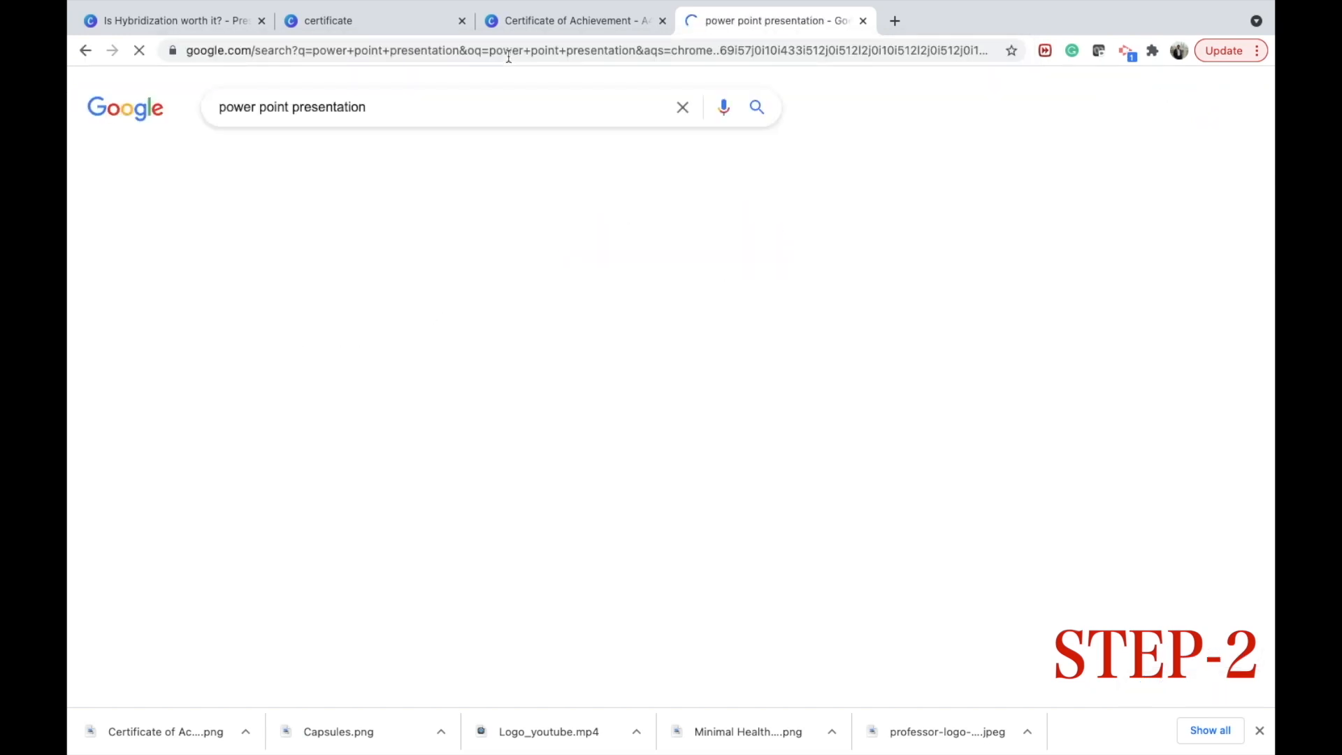
- Open the Google Slides page from the search results and go to the personal Google Slides home
left_click(221, 107)
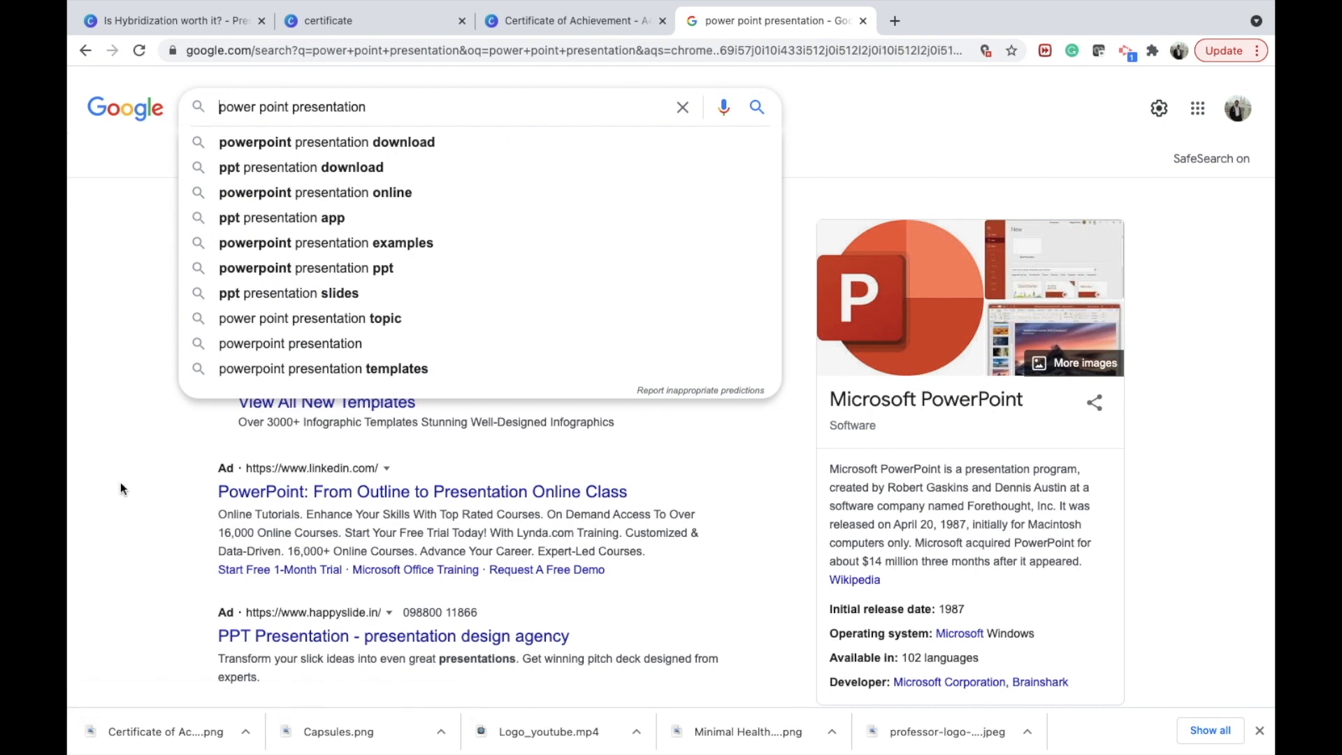
scroll(120, 483, "down", 5)
scroll(120, 488, "down", 6)
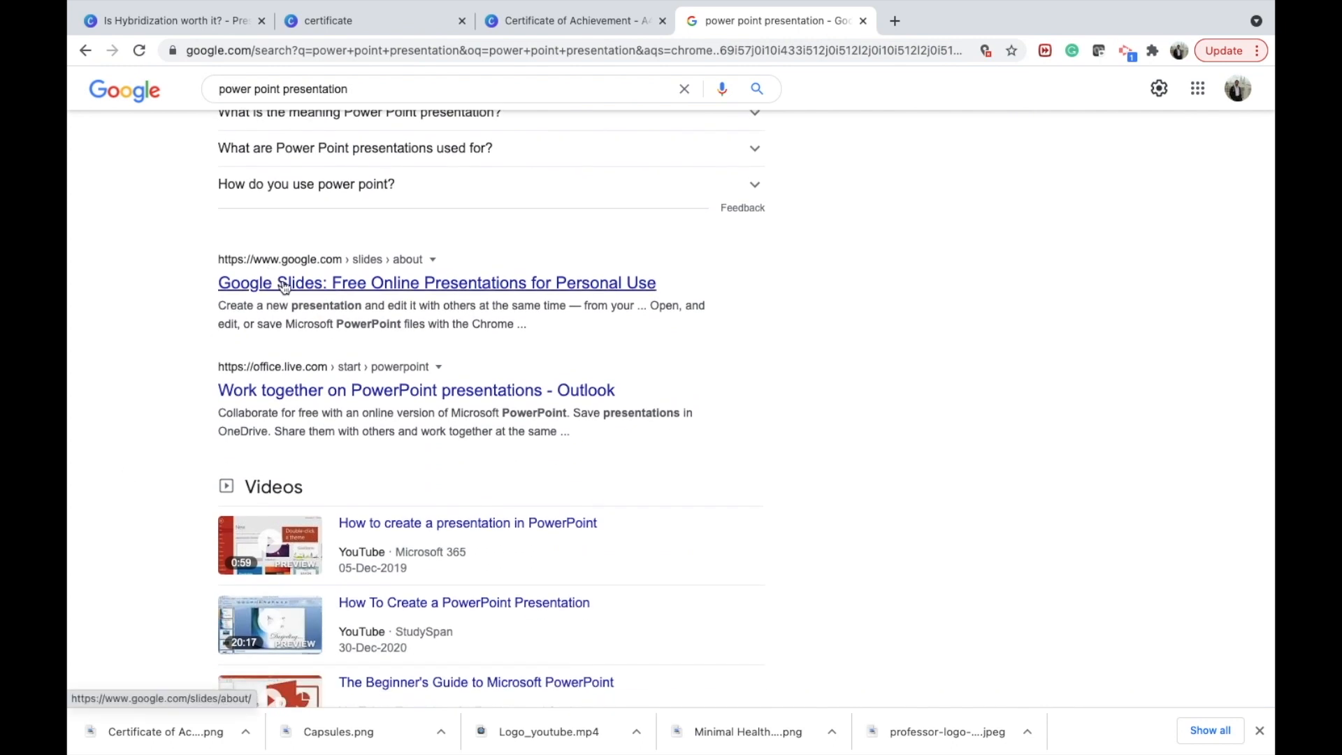
left_click(280, 282)
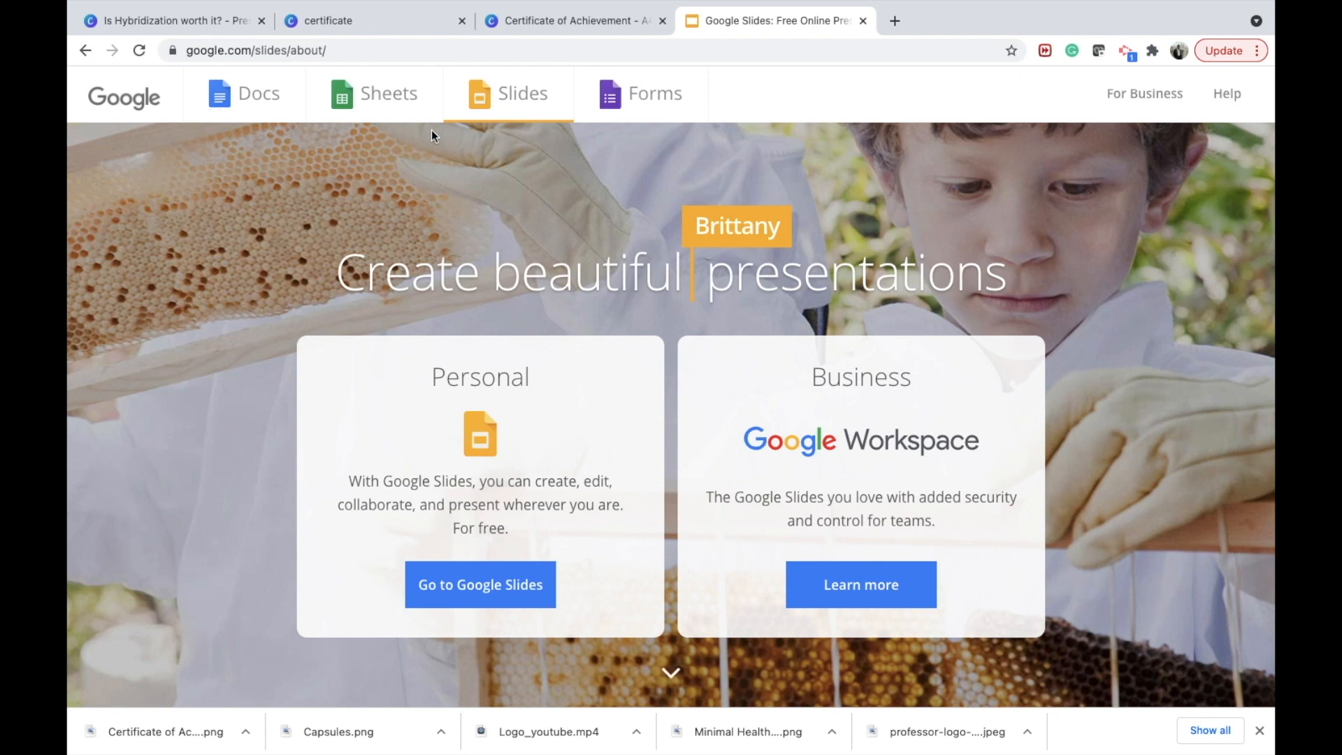
left_click(492, 586)
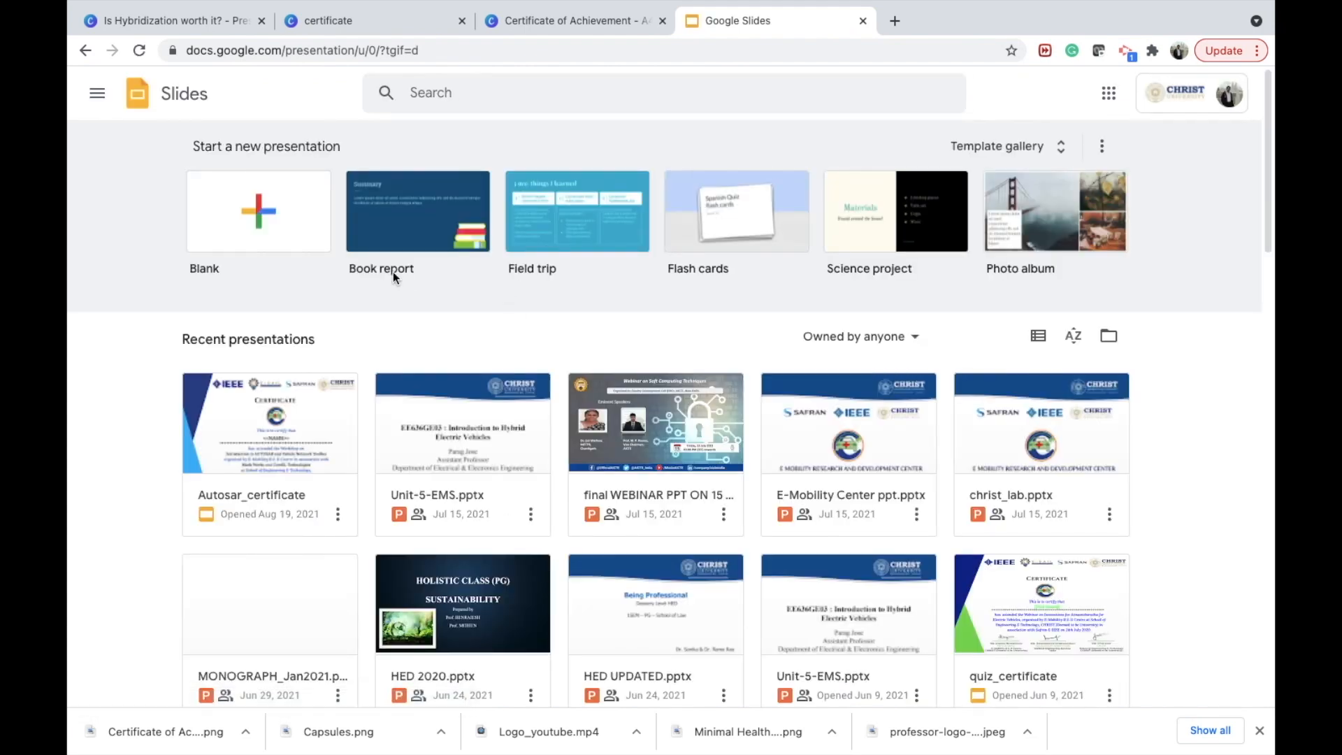
- Create a blank presentation and name it "Certificate_trial"
left_click(251, 203)
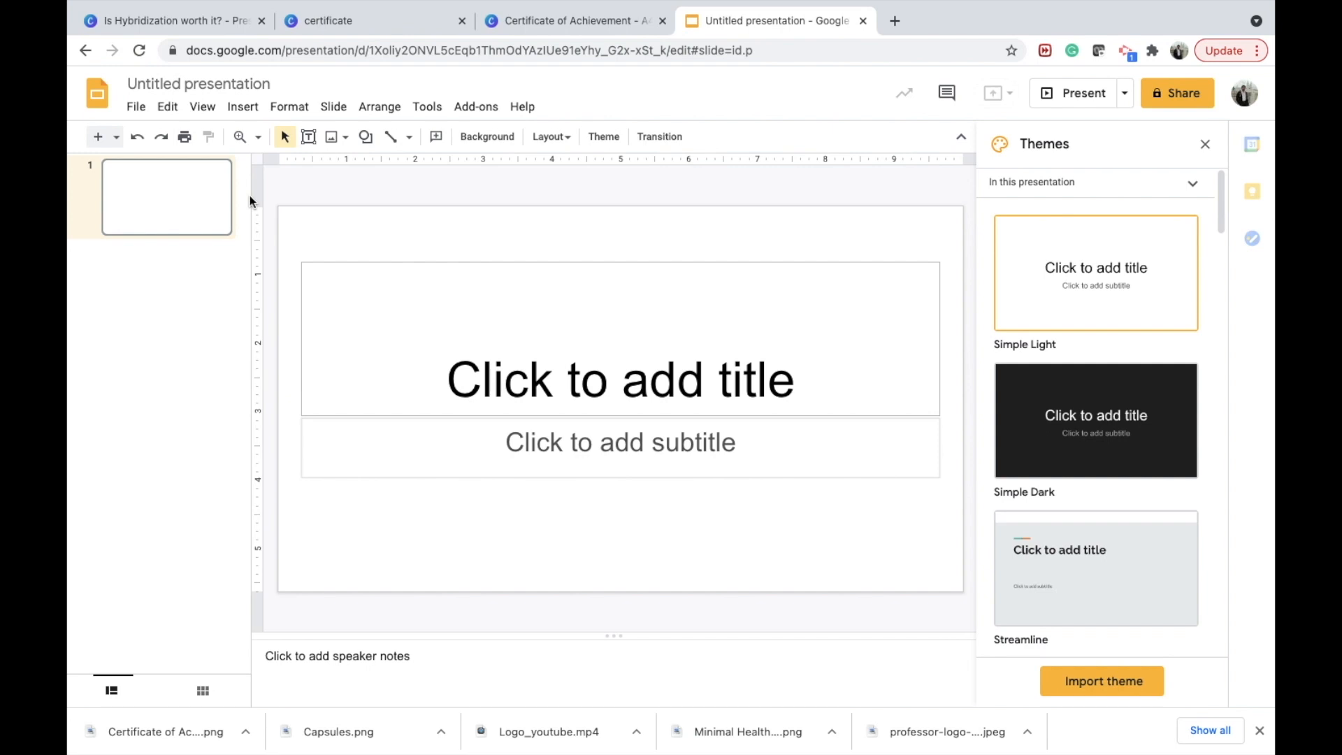
left_click(166, 84)
type("Ce")
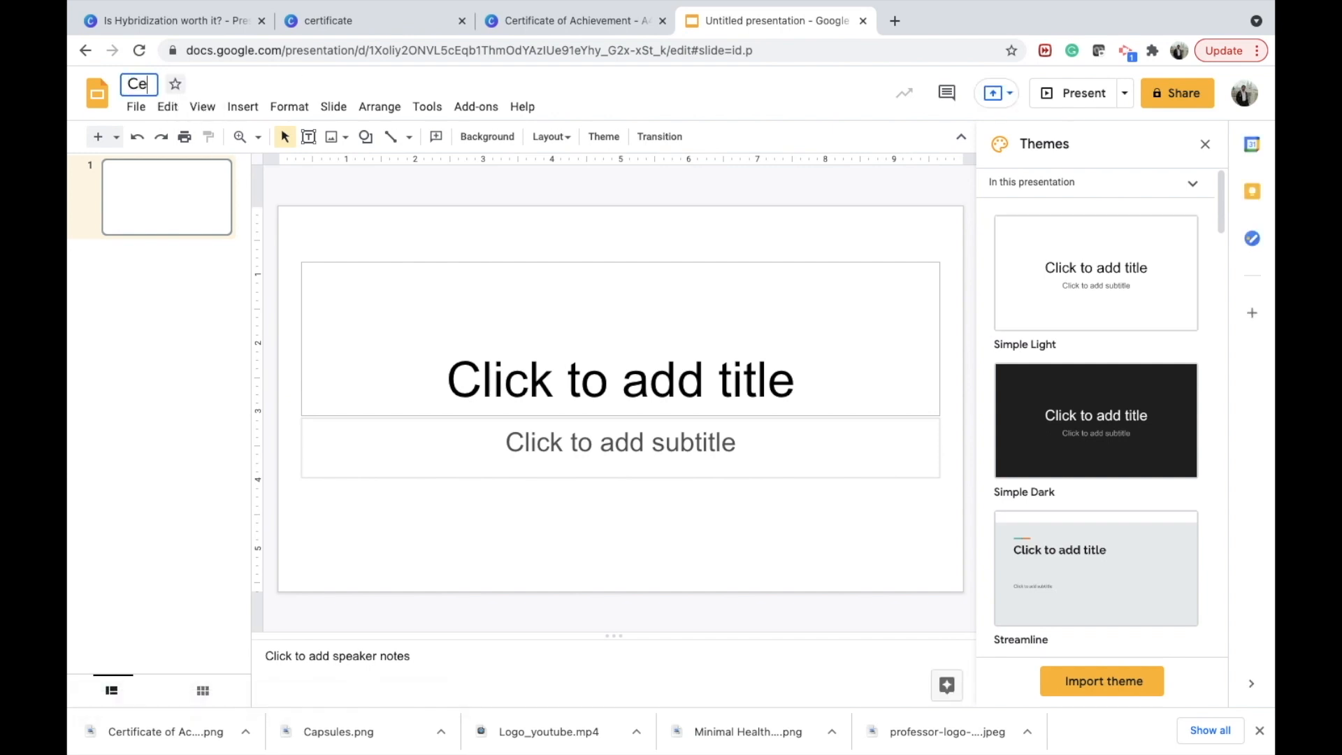
type("rtificate_trial")
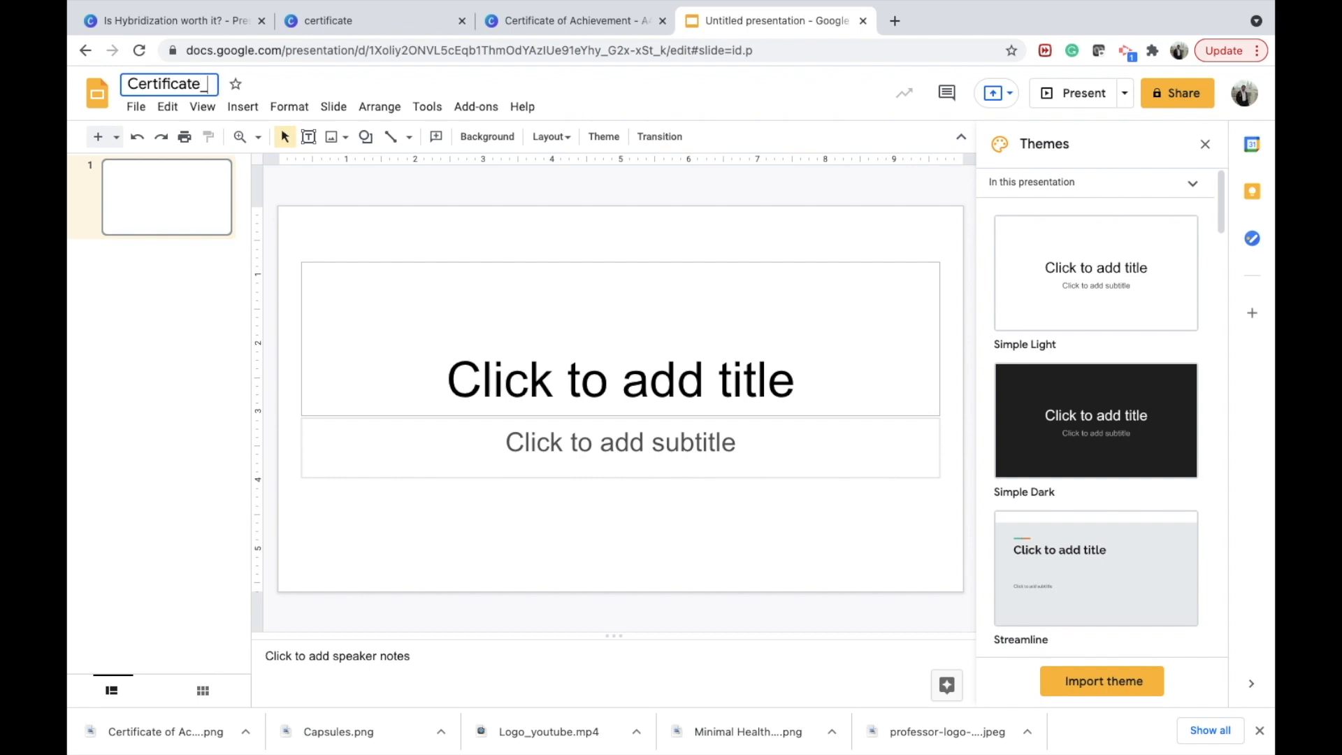